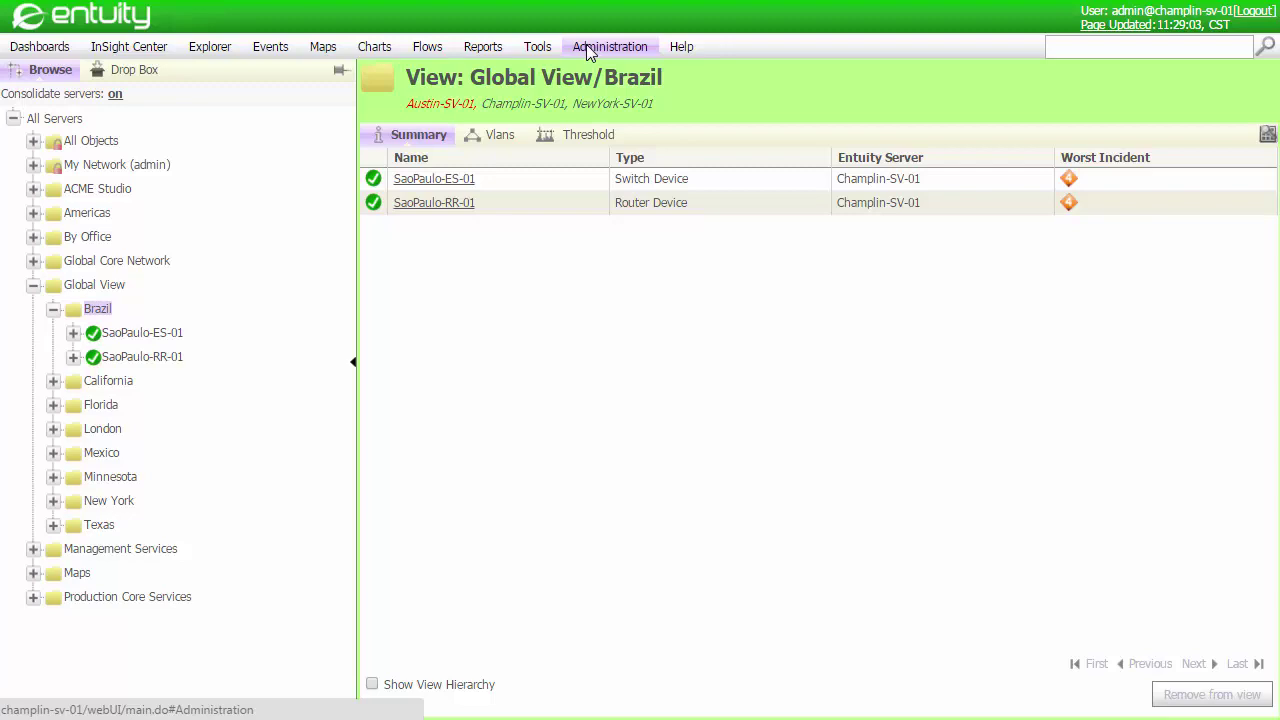
- Open Configuration Management and look through its lists of tasks, steps, schedules and job history
left_click(588, 50)
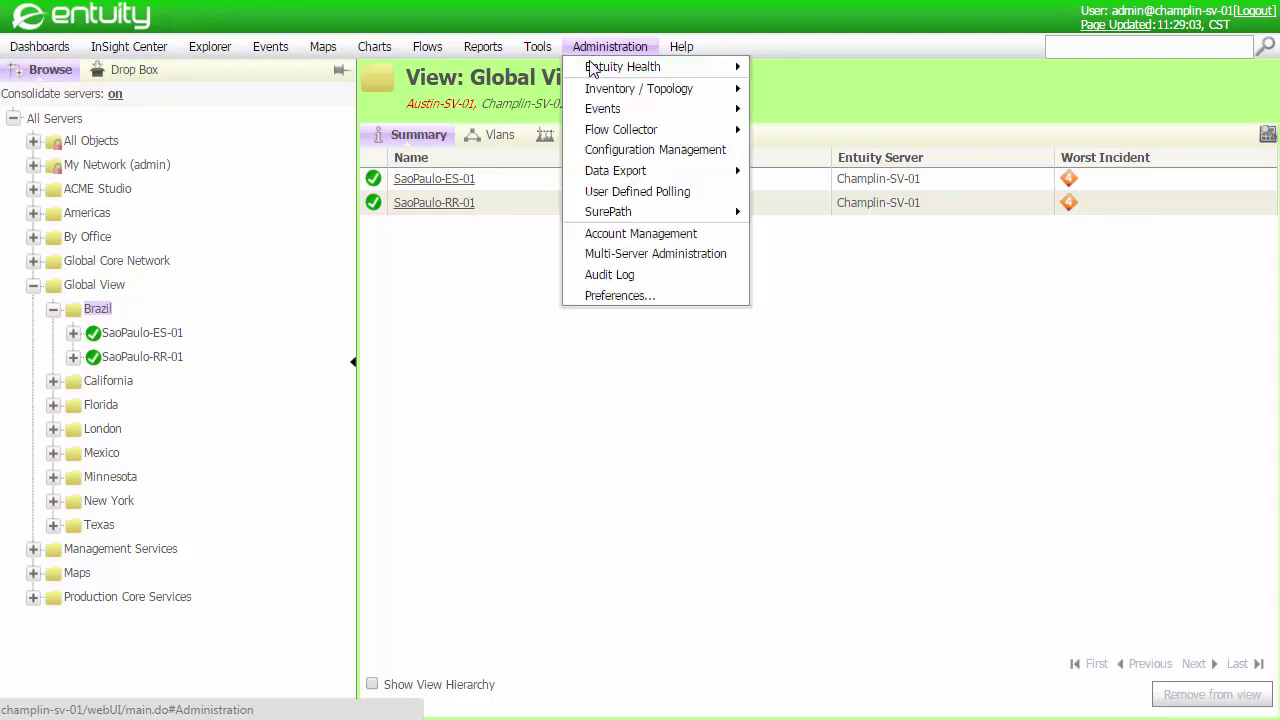
left_click(613, 152)
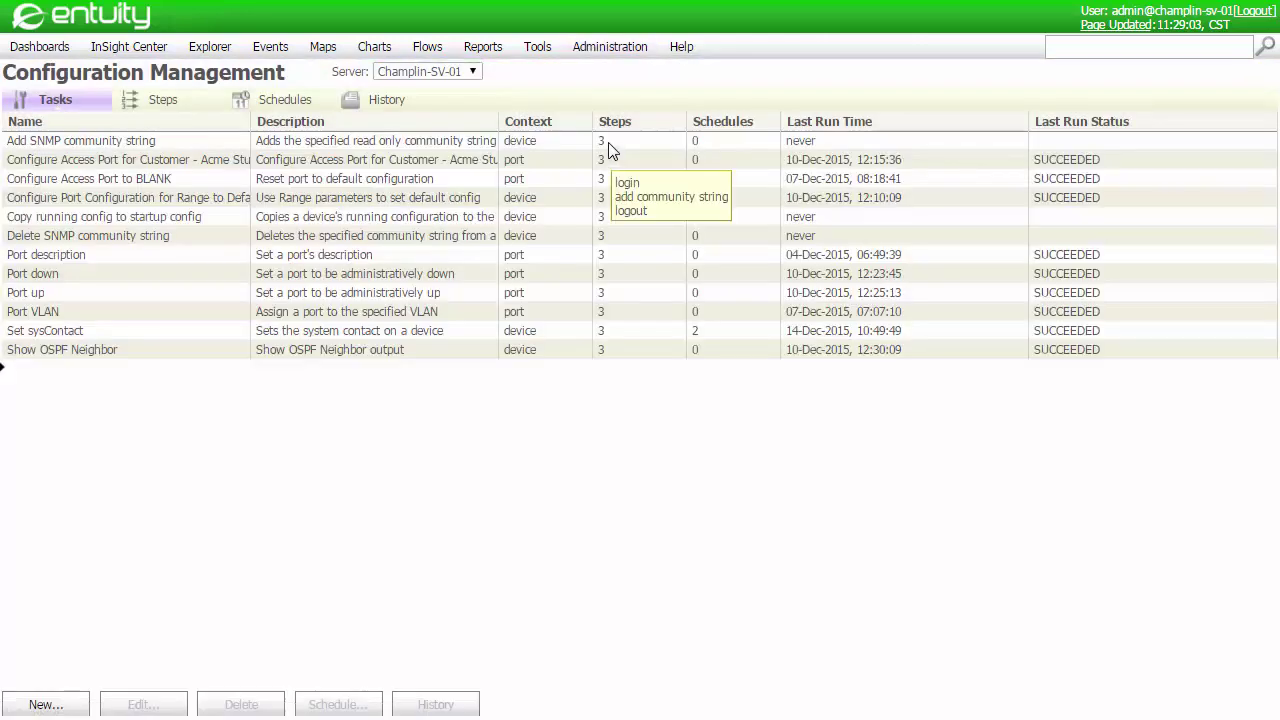
left_click(62, 106)
left_click(153, 107)
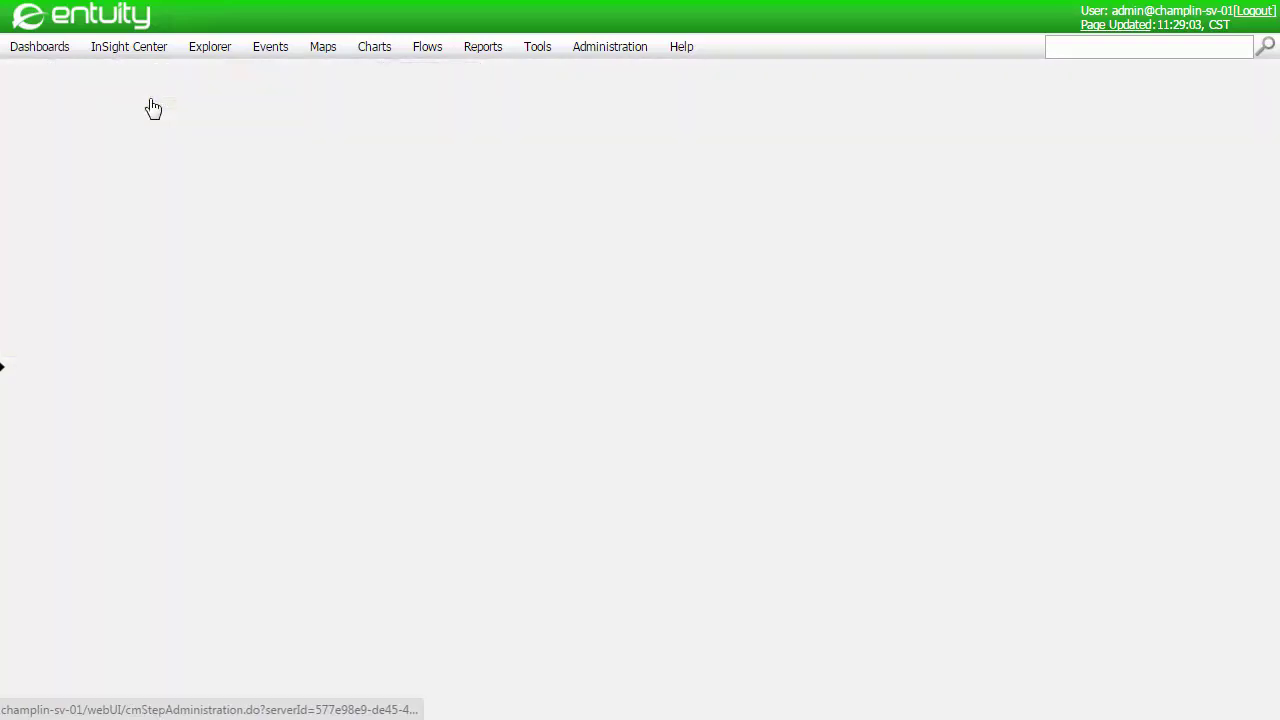
left_click(278, 105)
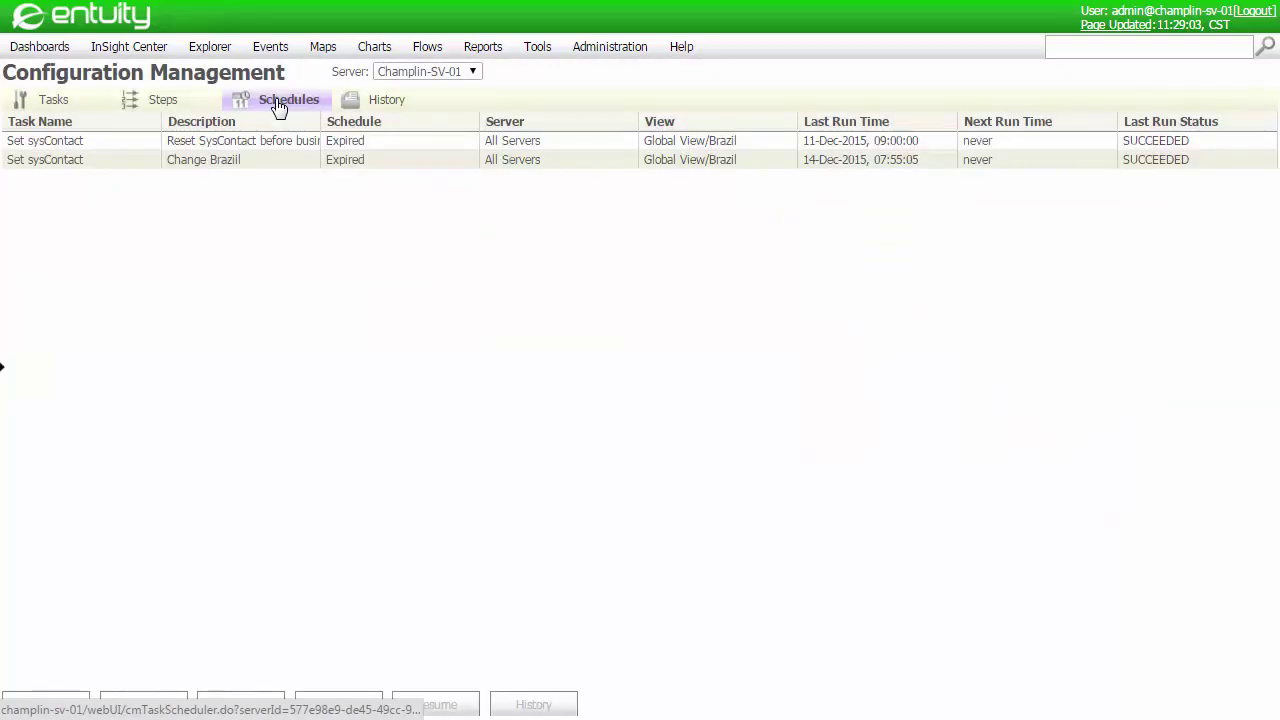
left_click(381, 106)
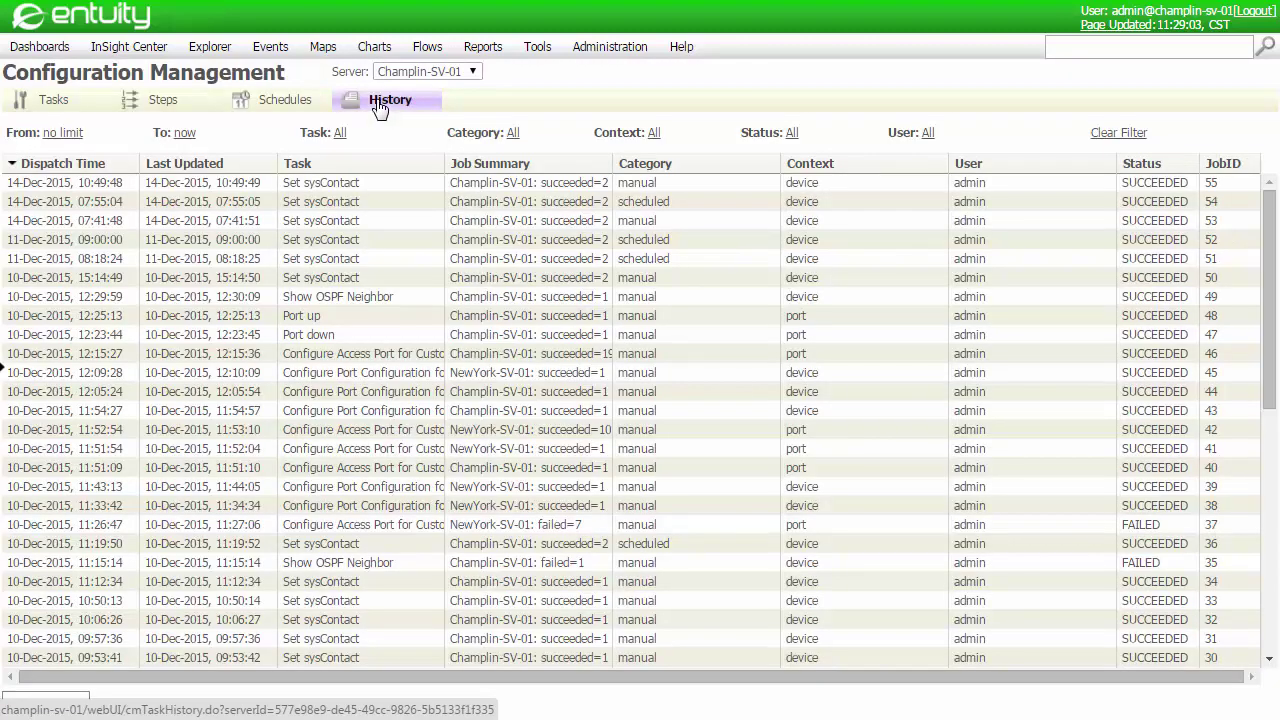
- Inspect the job details and command output of the Port up task for FastEthernet0/1, and close them
left_click(356, 316)
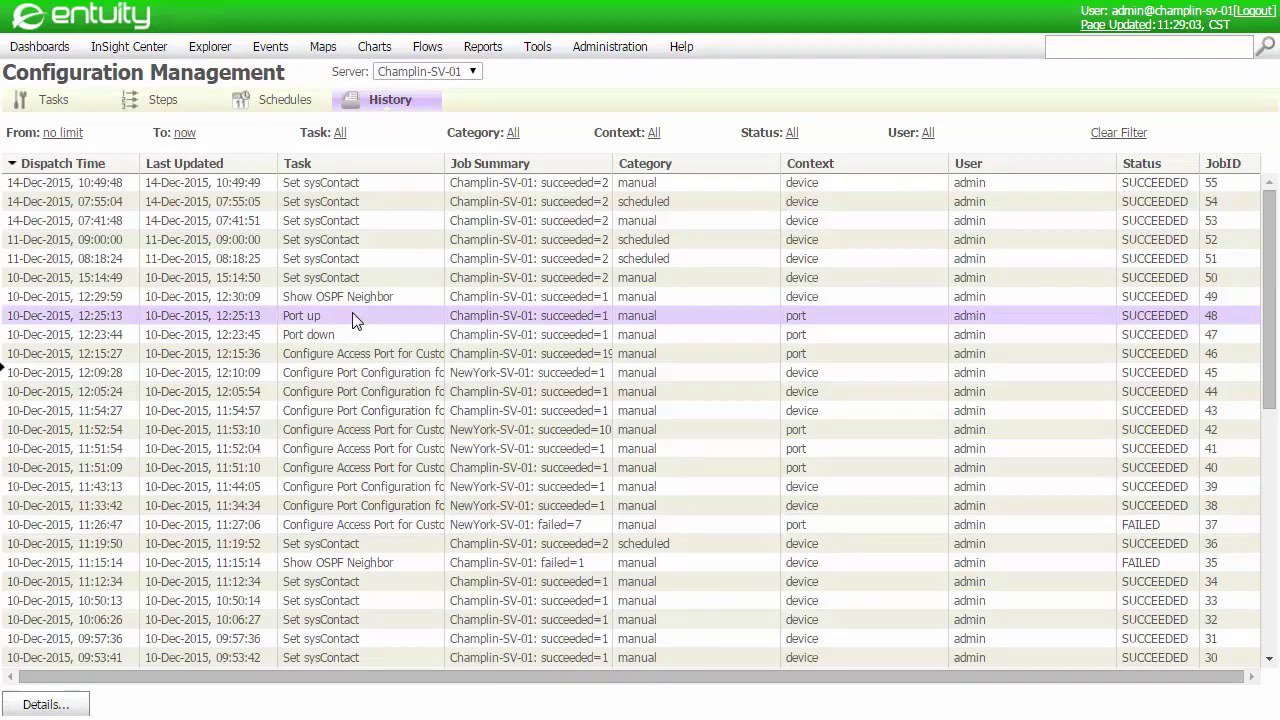
left_click(30, 706)
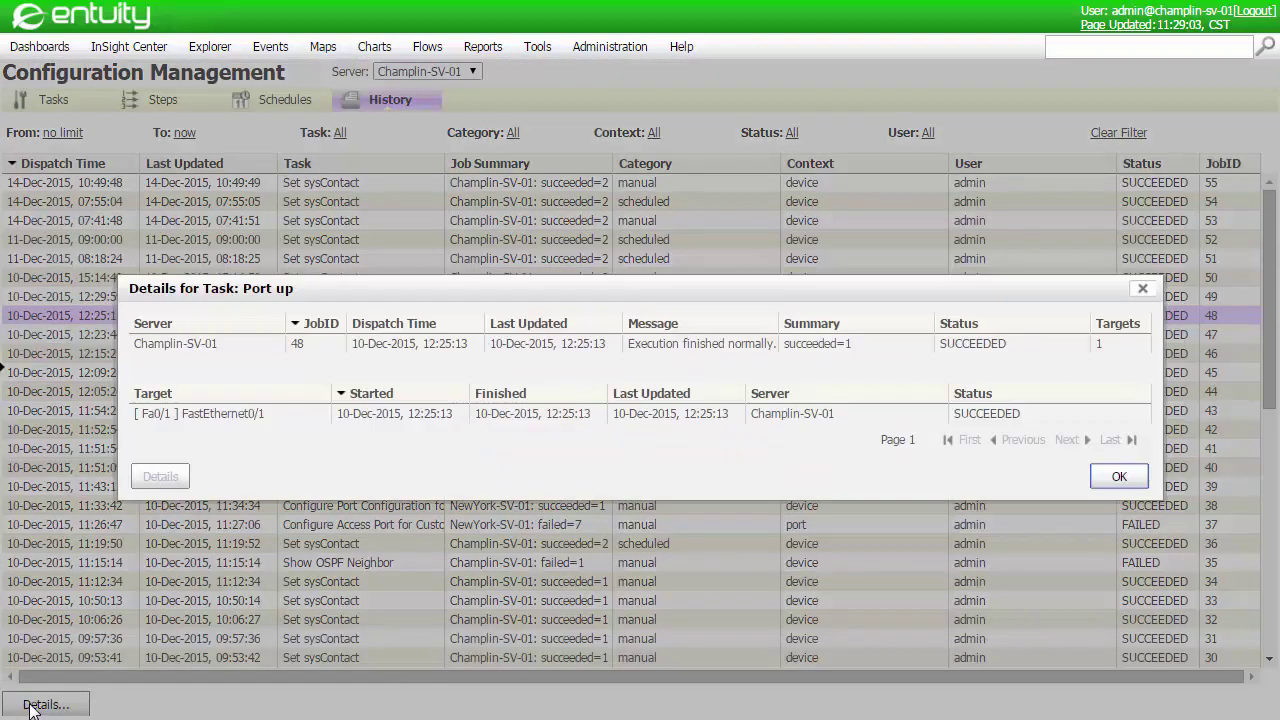
left_click(208, 413)
left_click(155, 477)
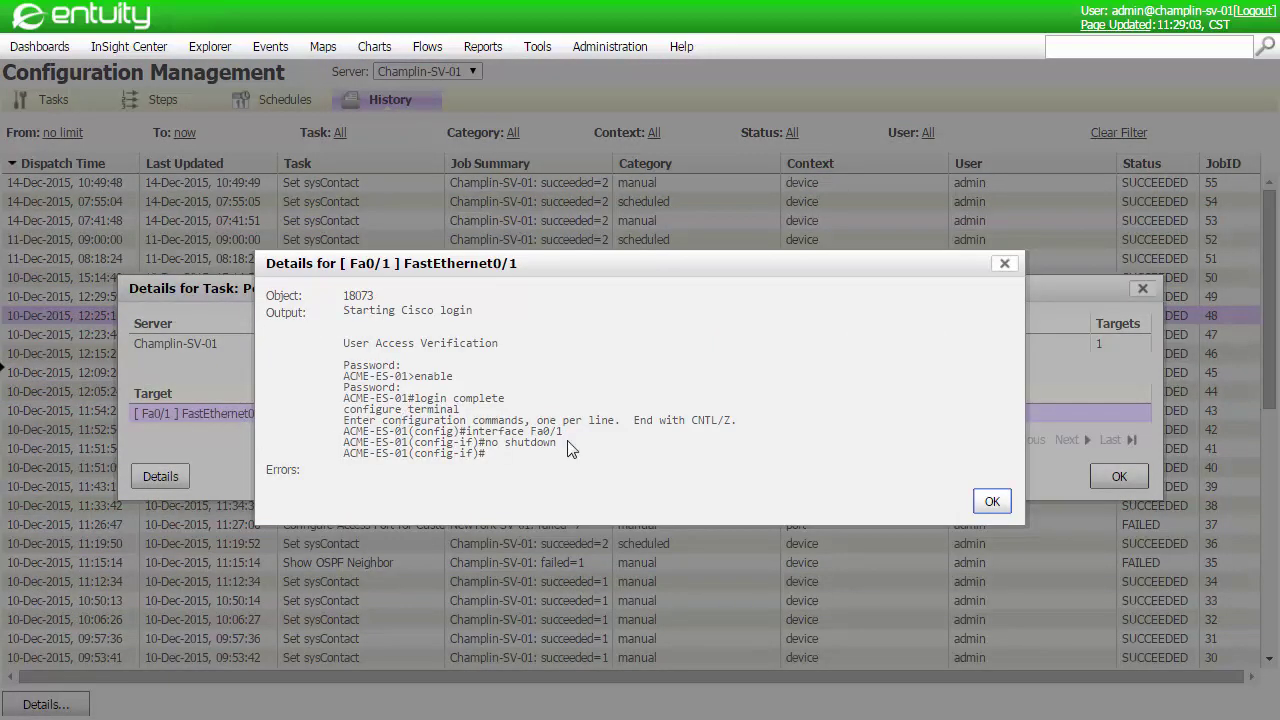
left_click(993, 501)
left_click(1116, 478)
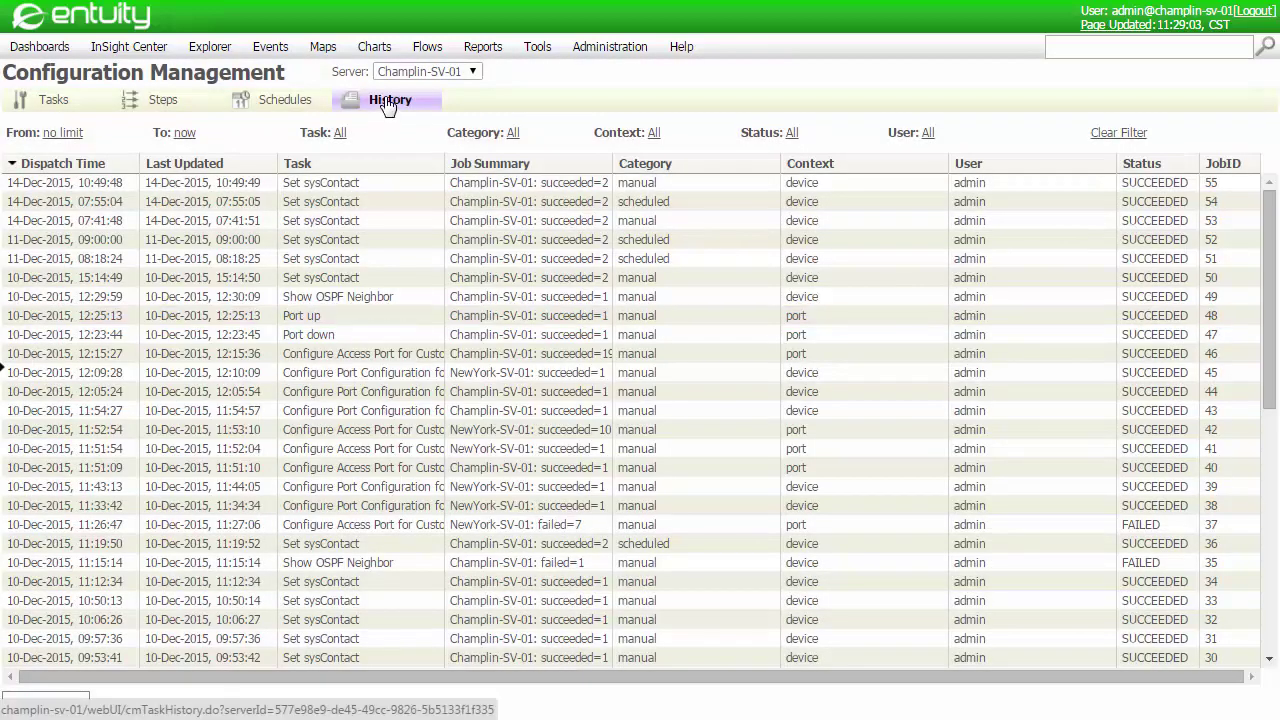
- Open the set sysContact step for editing and check its context options, keeping device
left_click(145, 100)
left_click(77, 368)
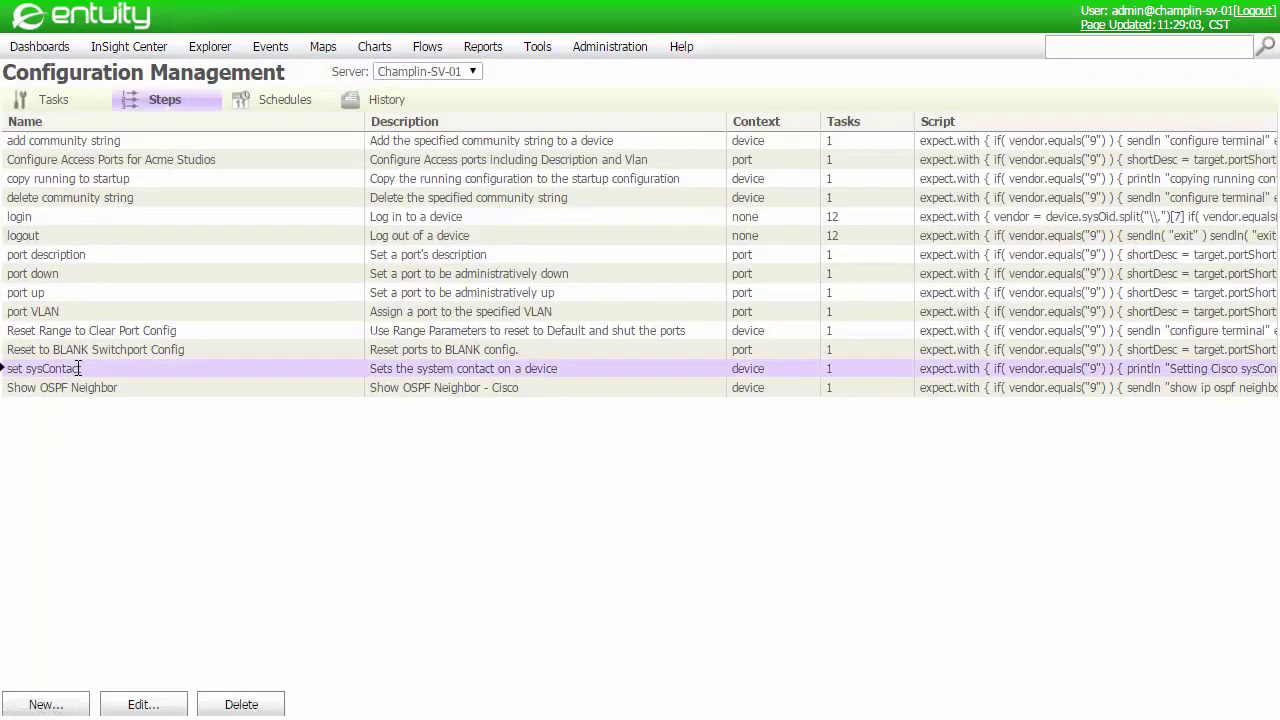
left_click(137, 704)
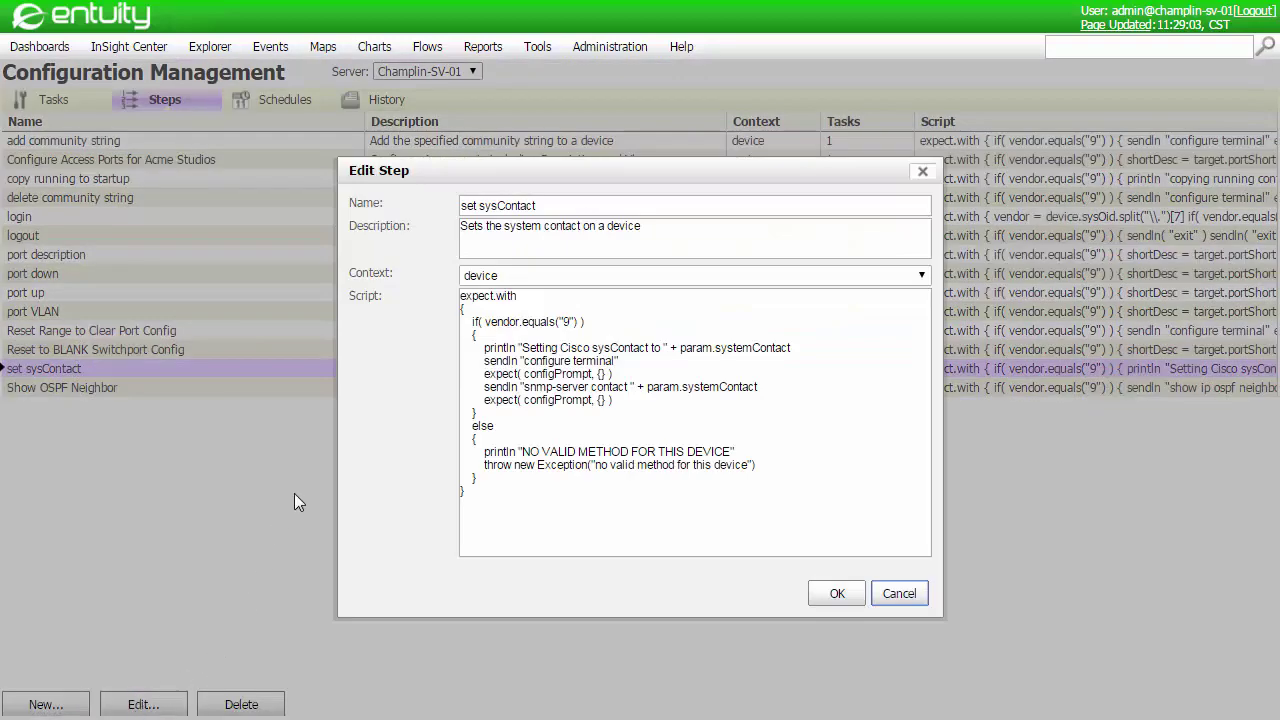
left_click(511, 284)
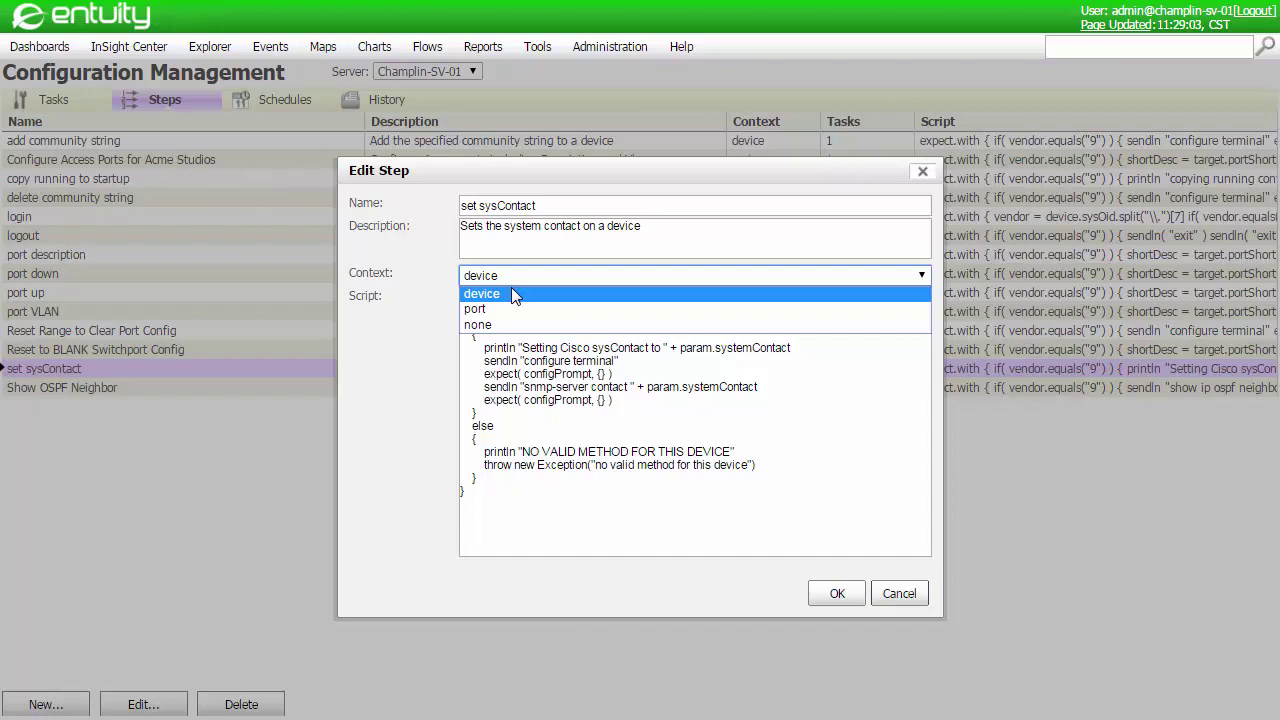
left_click(511, 293)
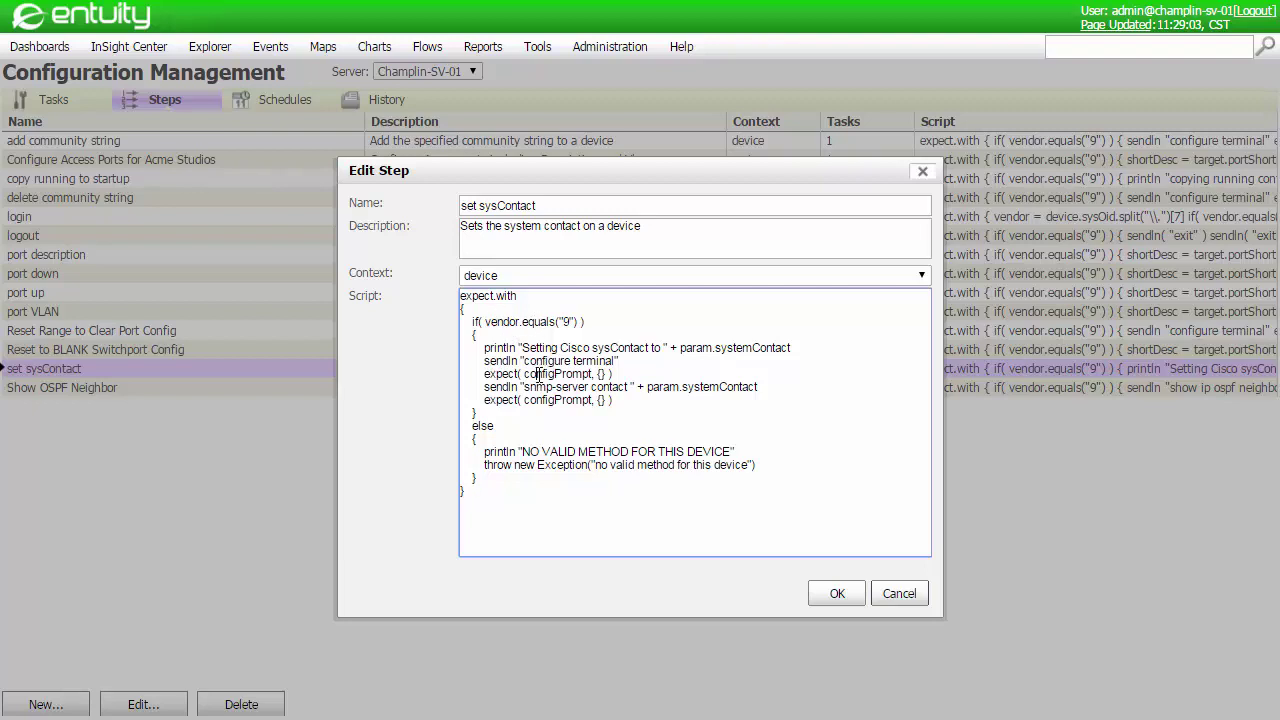
- Examine the snmp-server contact command and systemContact parameter in the step's script, and close it without saving
left_click_drag(537, 373, 634, 391)
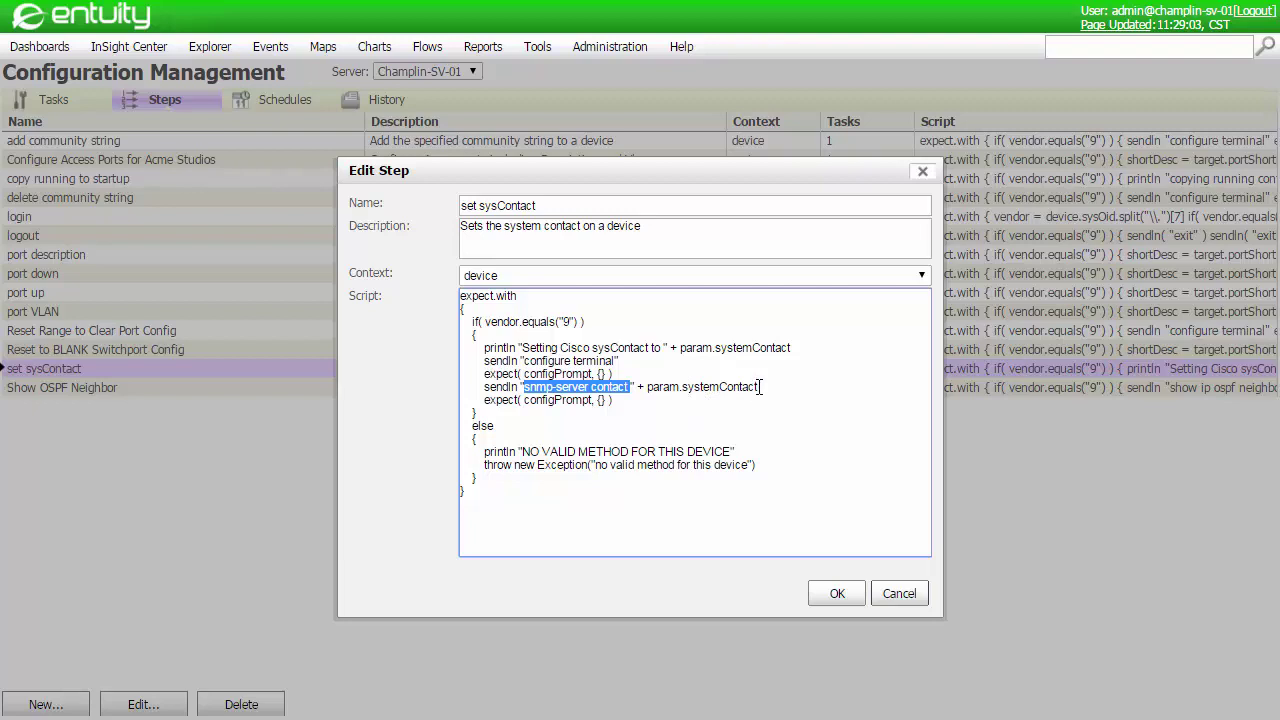
left_click_drag(760, 386, 681, 387)
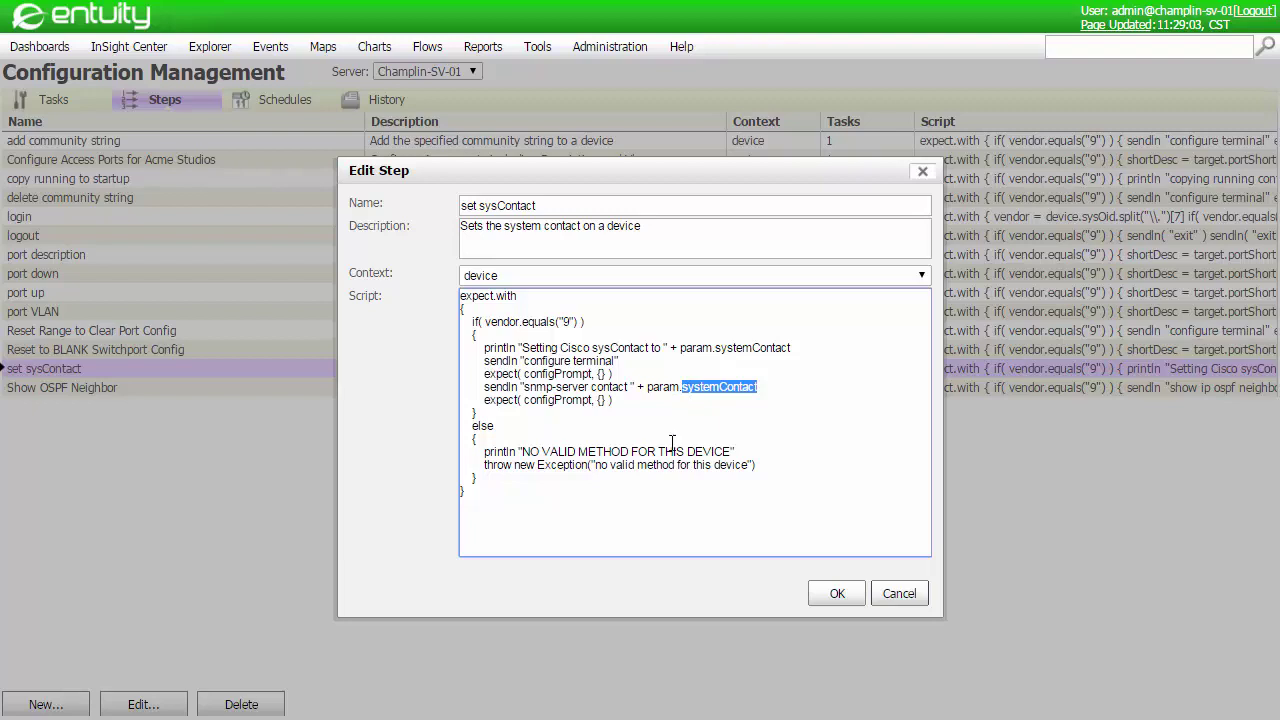
left_click(890, 594)
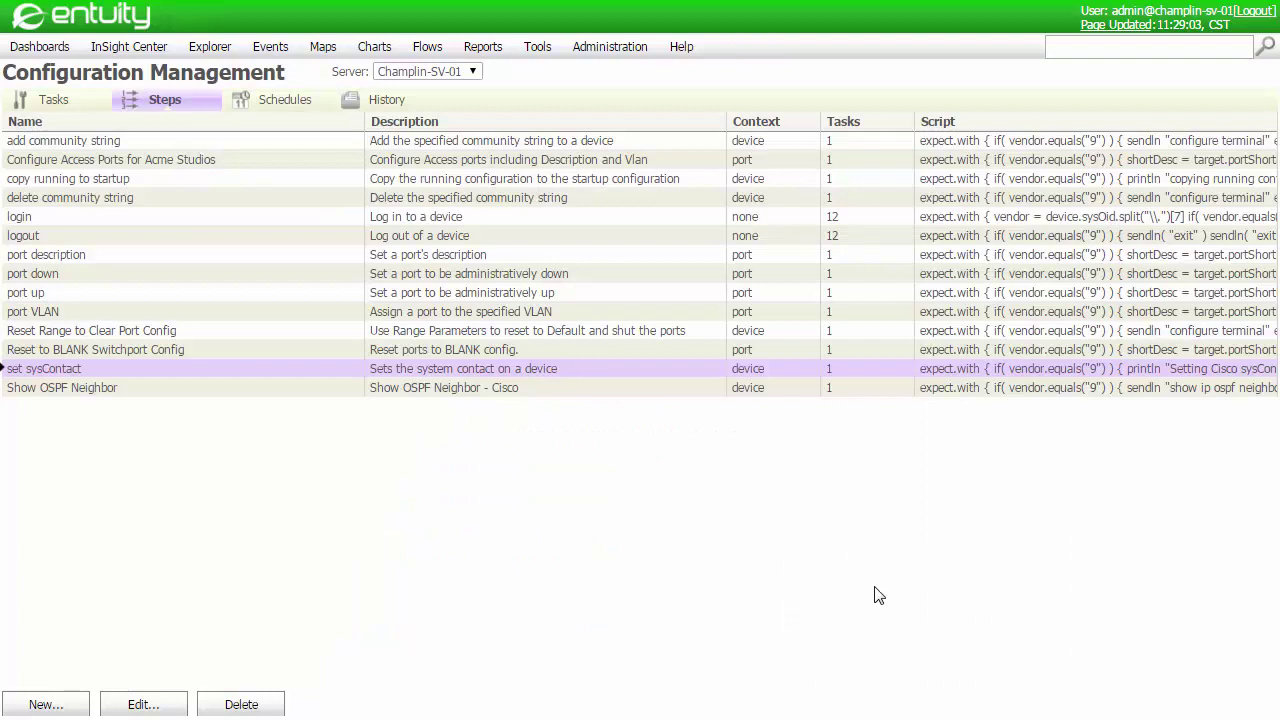
- Review the Set sysContact task's steps, systemContact parameter and advanced settings, and close it without saving
left_click(40, 106)
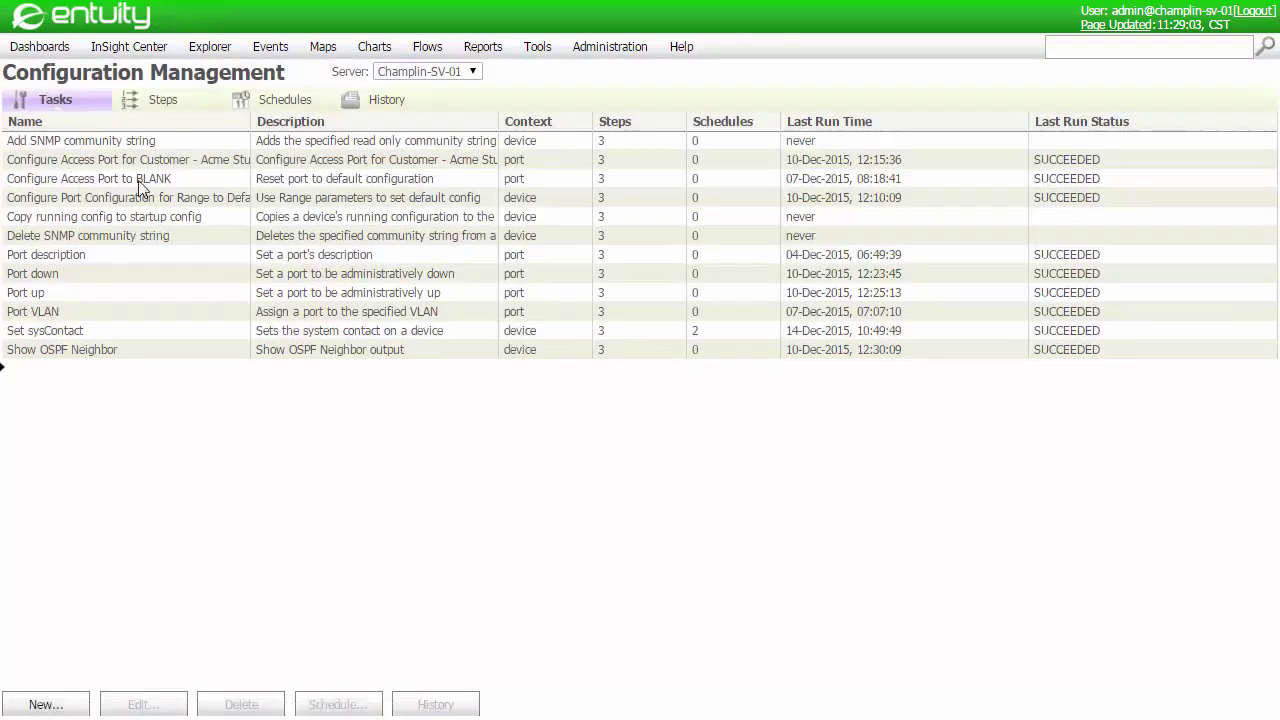
left_click(157, 334)
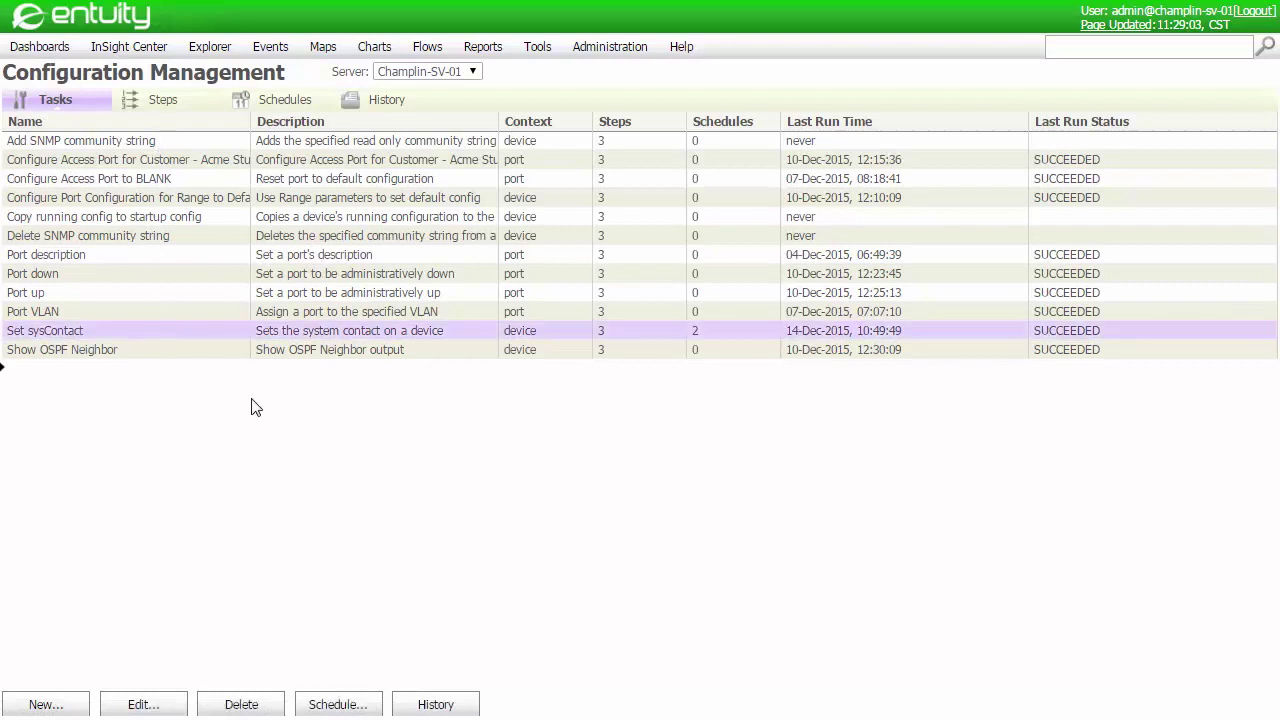
left_click(155, 702)
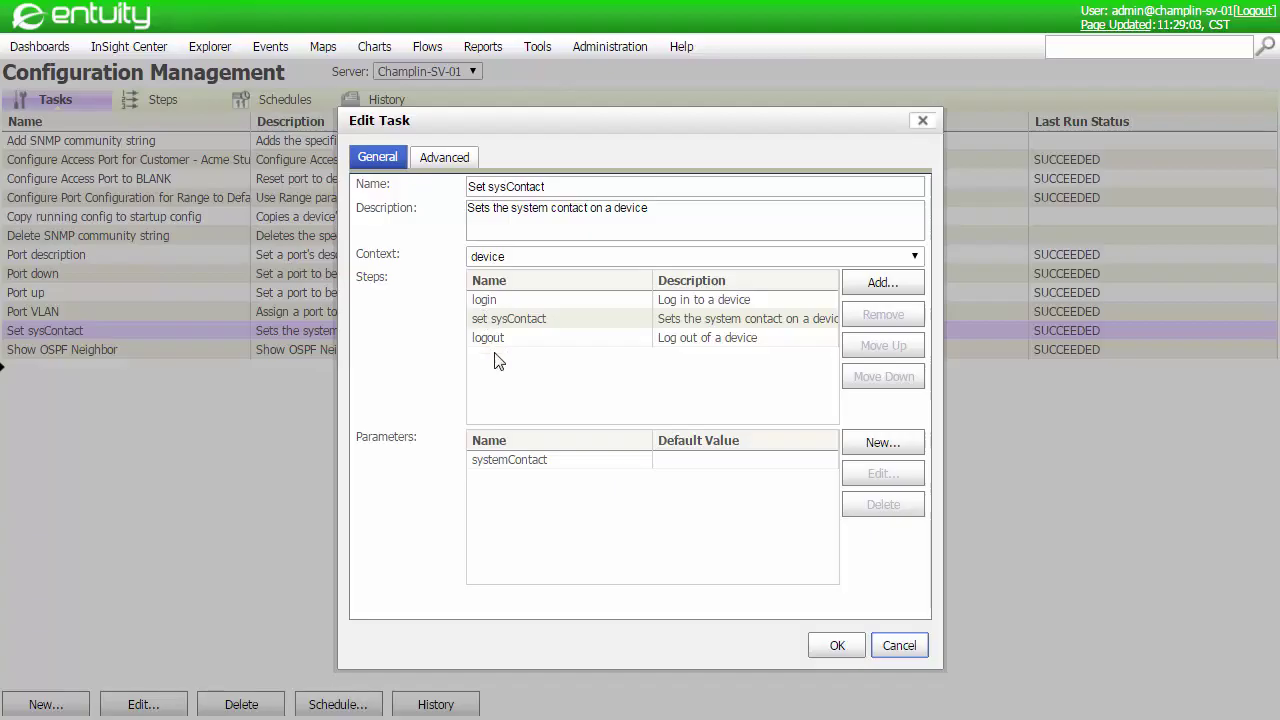
left_click(529, 461)
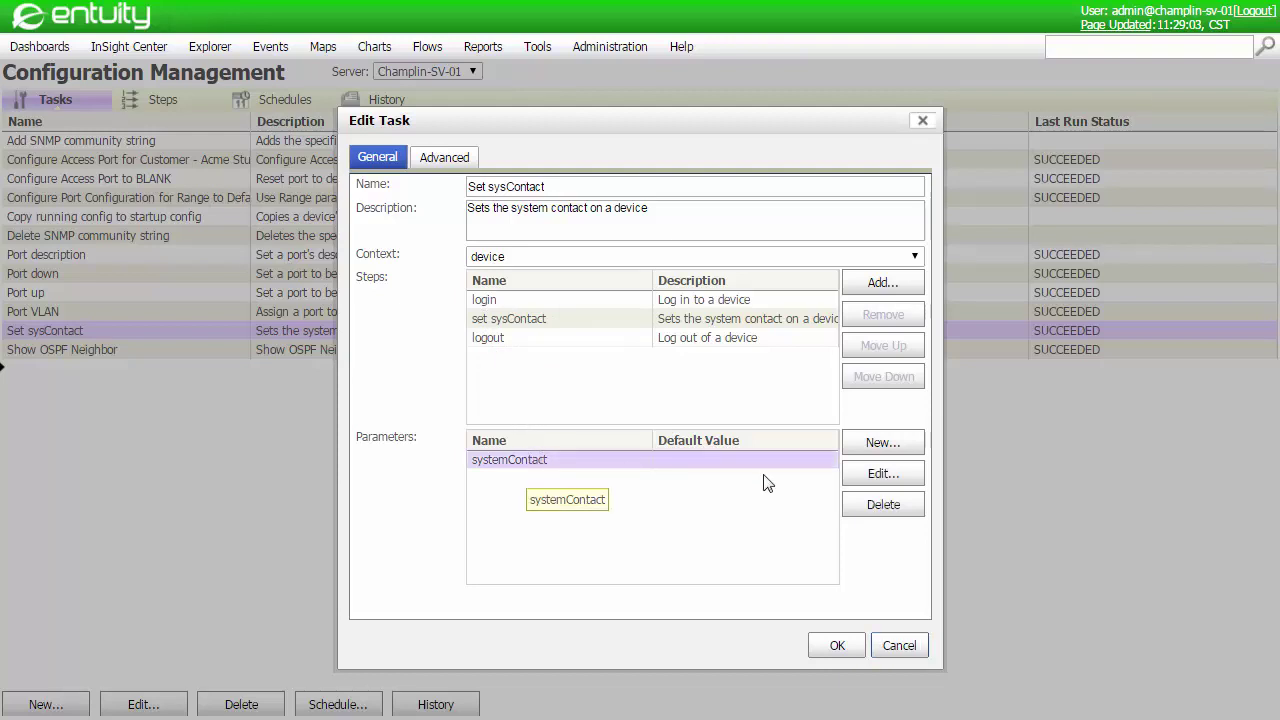
left_click(876, 474)
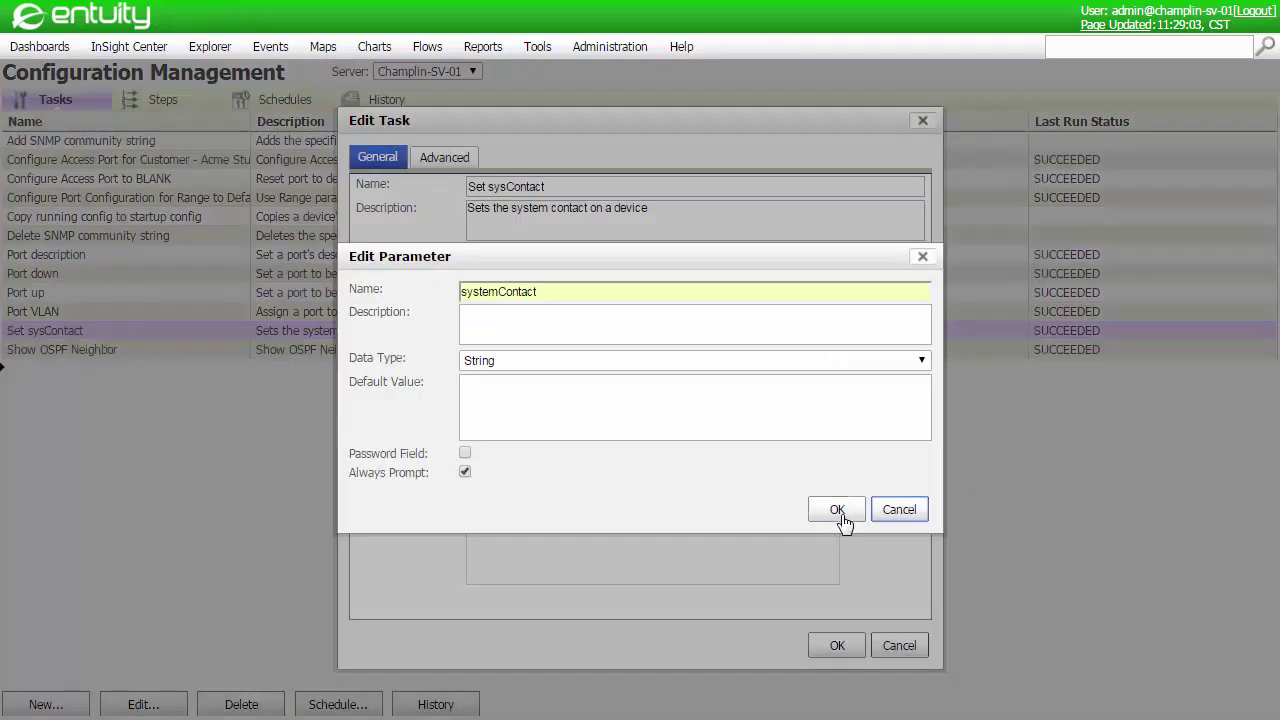
left_click(901, 512)
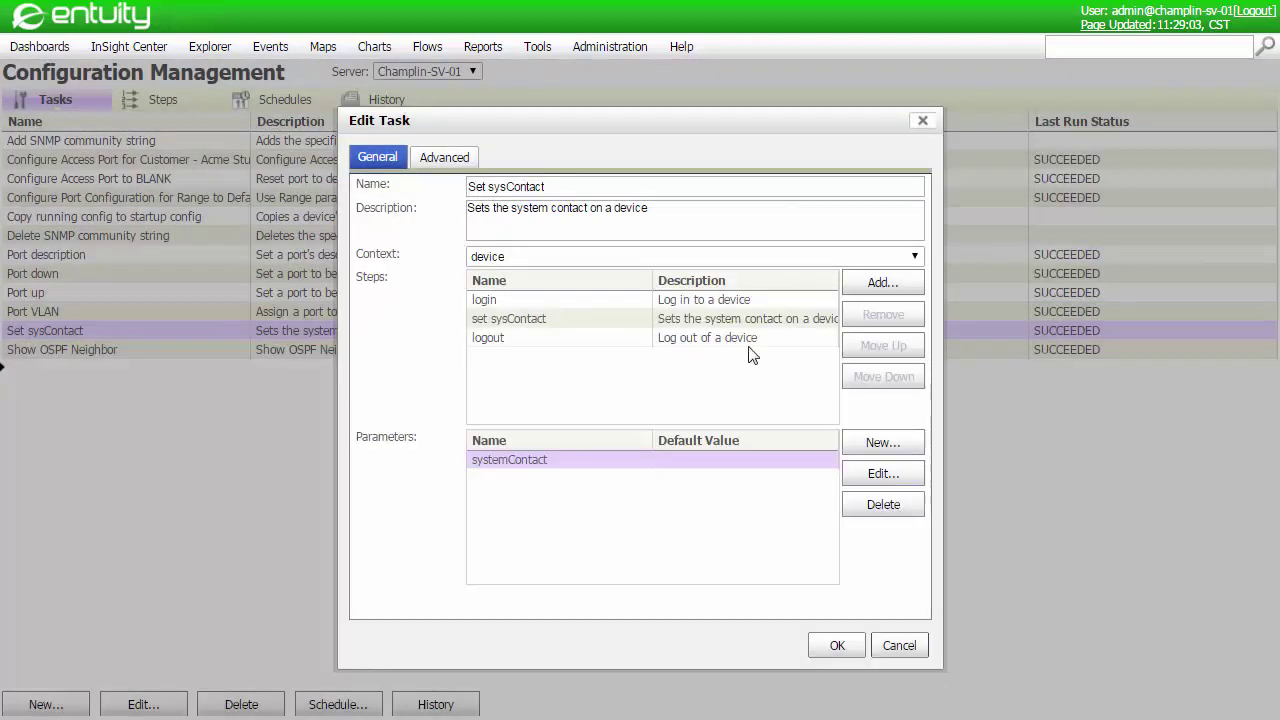
left_click(450, 160)
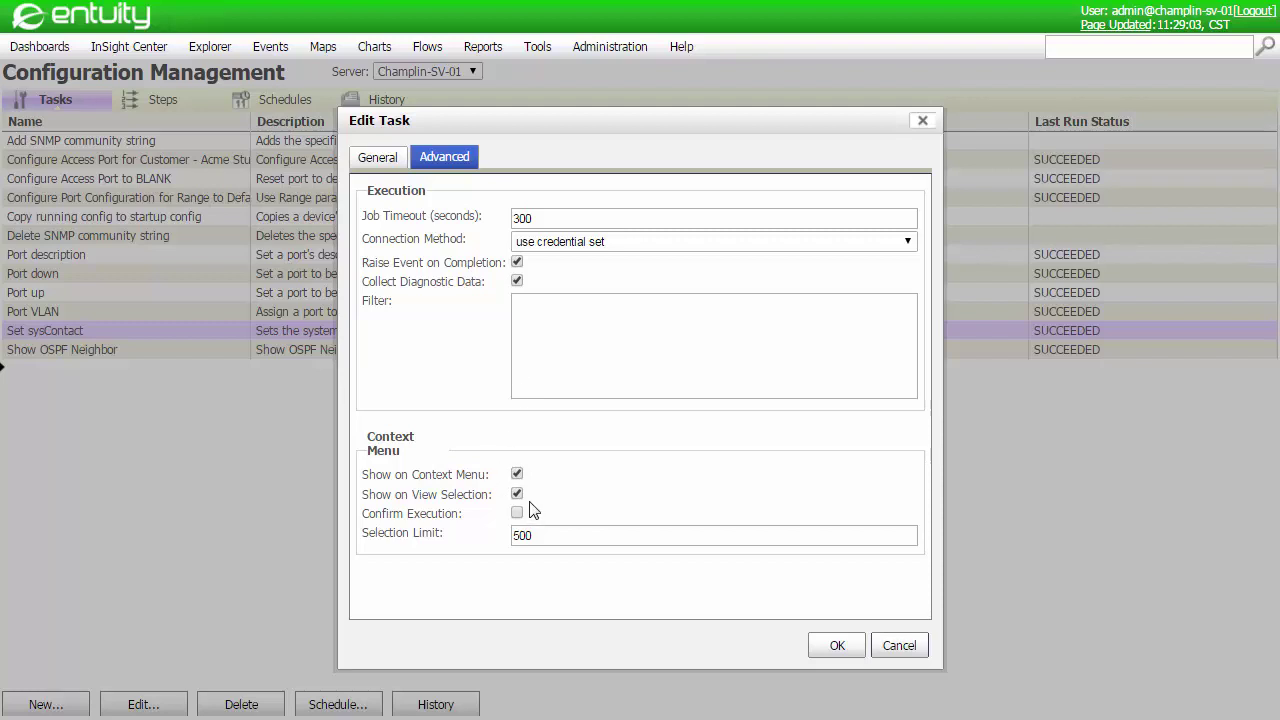
left_click(902, 648)
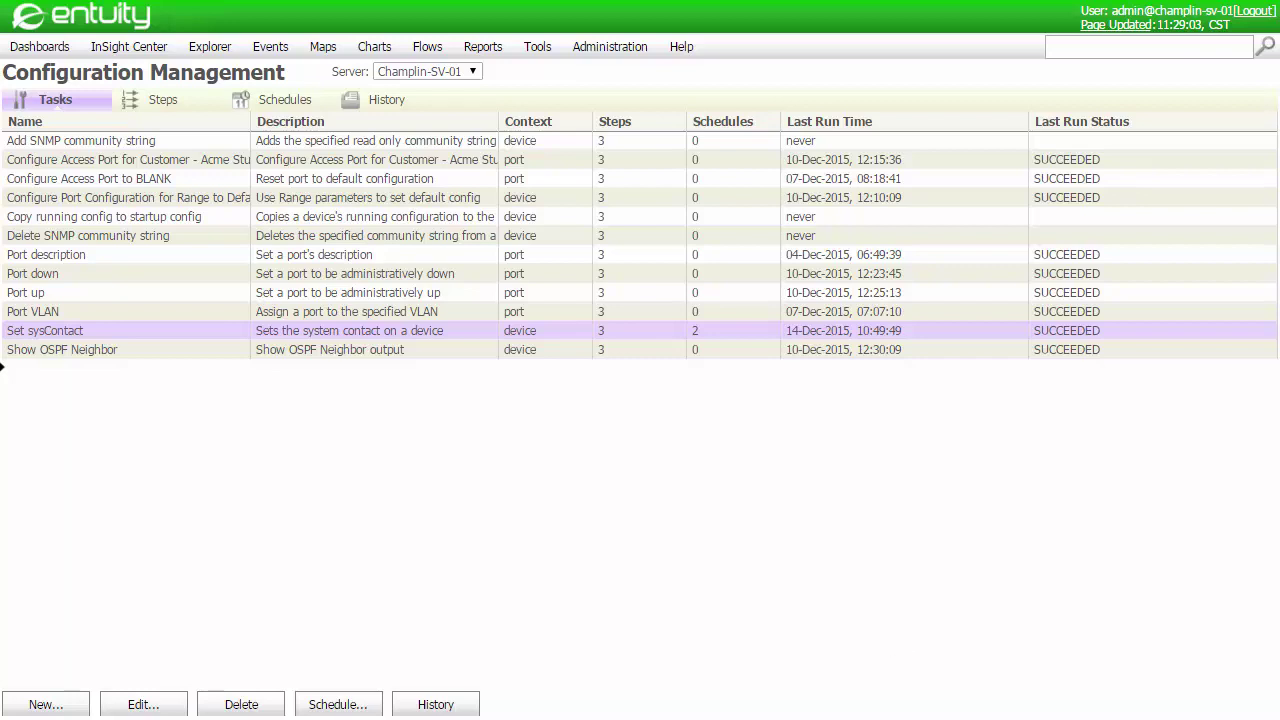
- Start a new schedule for the Set sysContact task
left_click(286, 103)
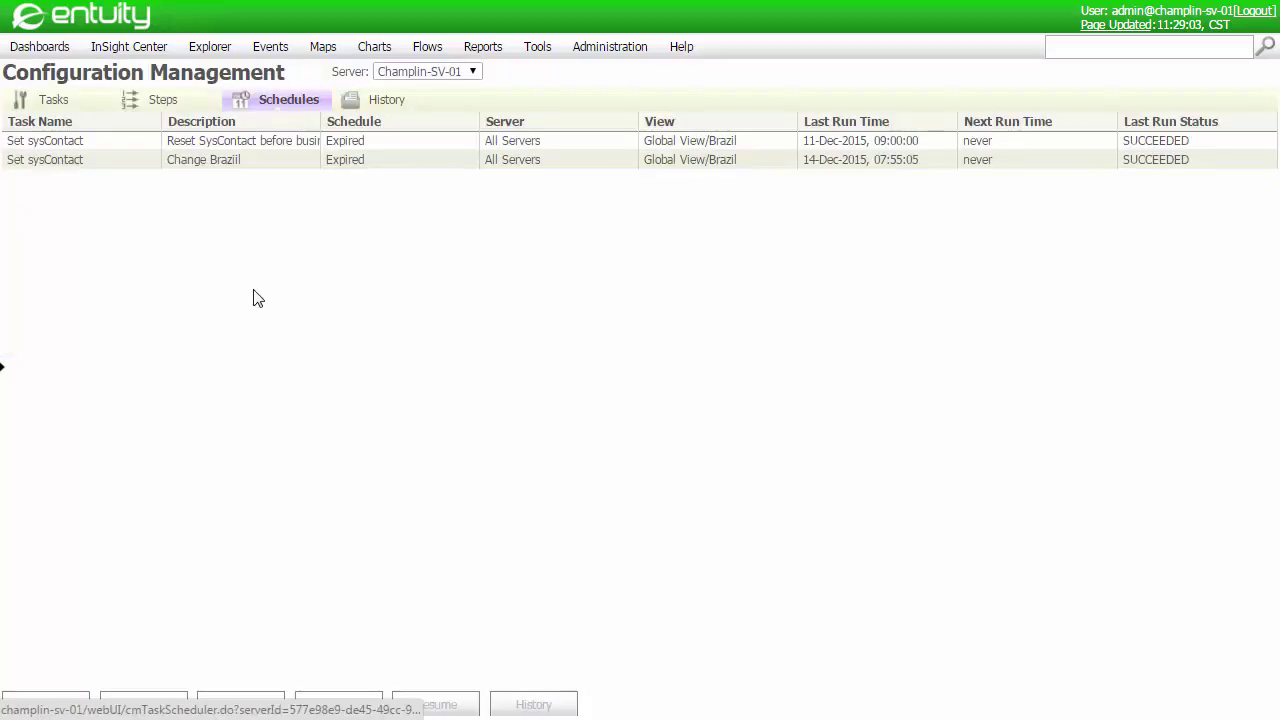
left_click(44, 706)
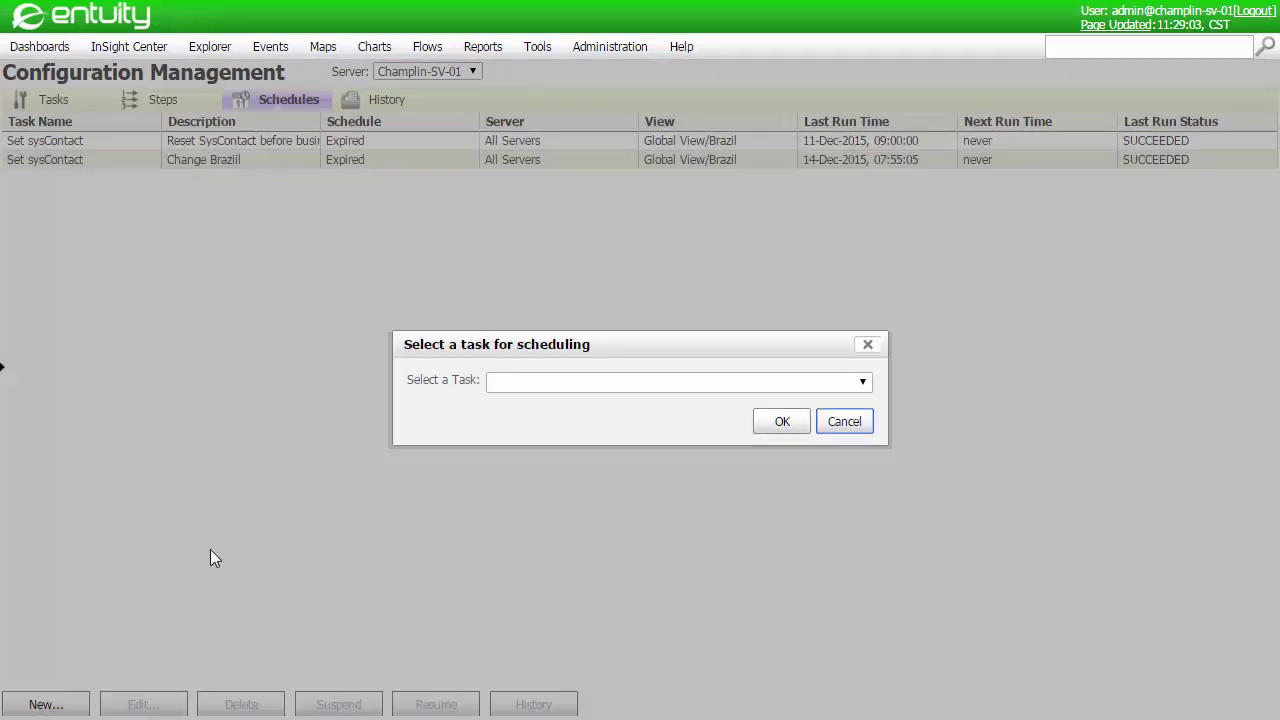
left_click(609, 384)
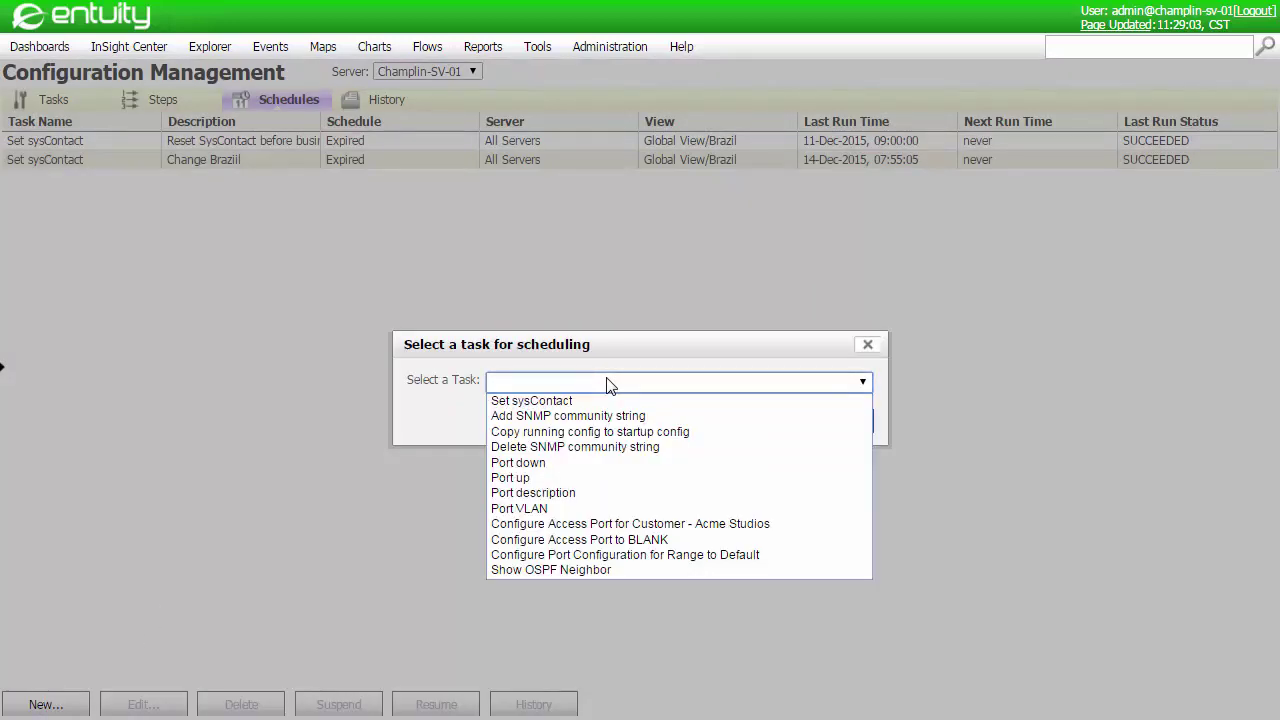
left_click(521, 401)
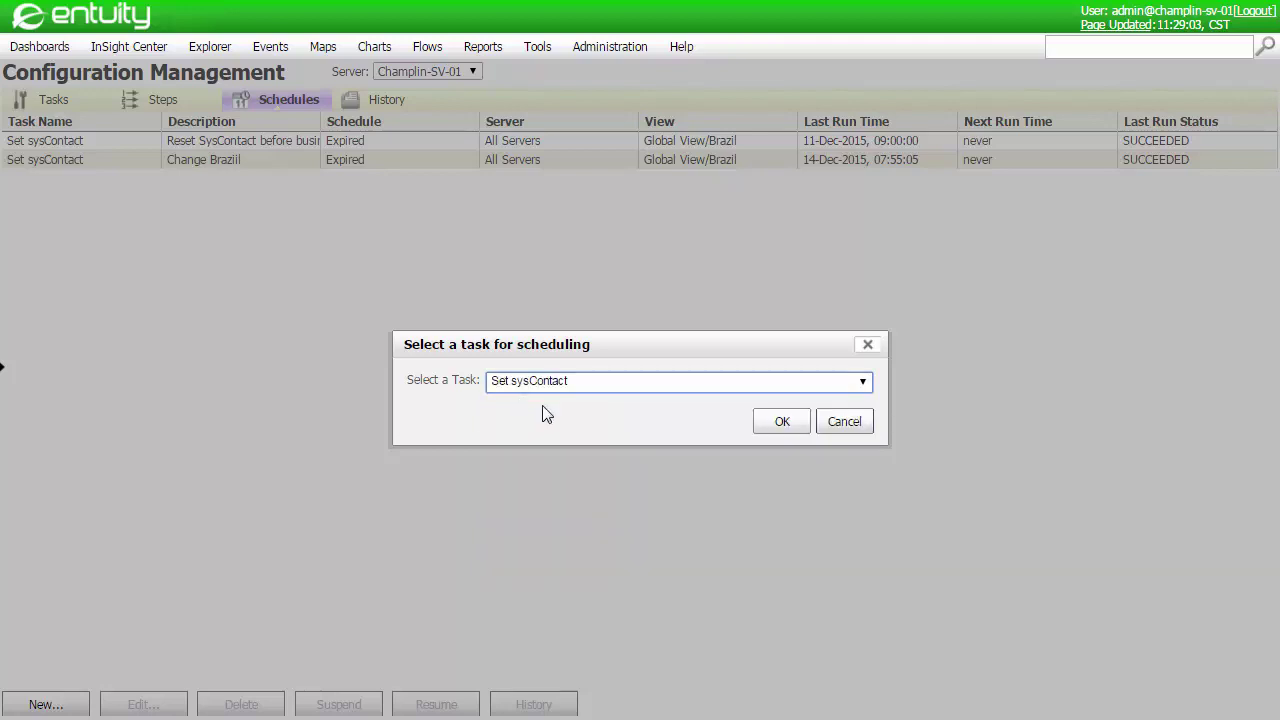
left_click(782, 421)
- Describe the scheduled task as "Contact Change" and target the Global View/Brazil view on All Servers
left_click(628, 283)
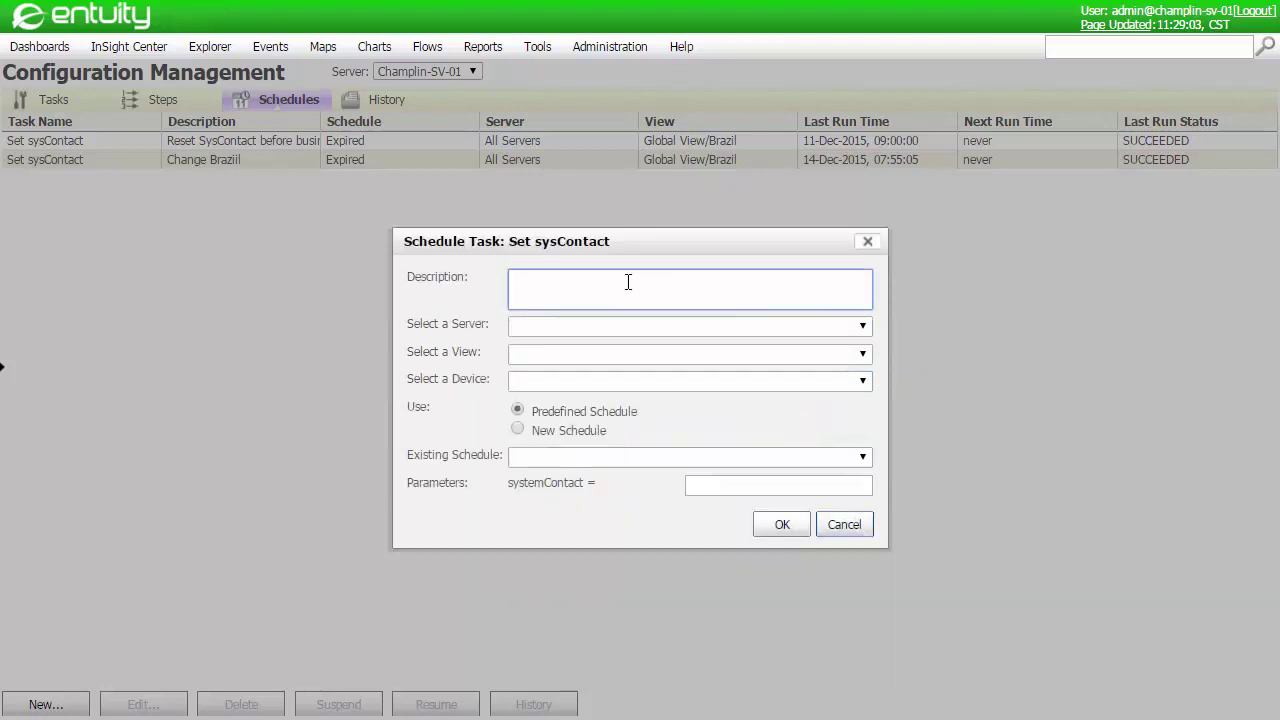
type("Contact Change")
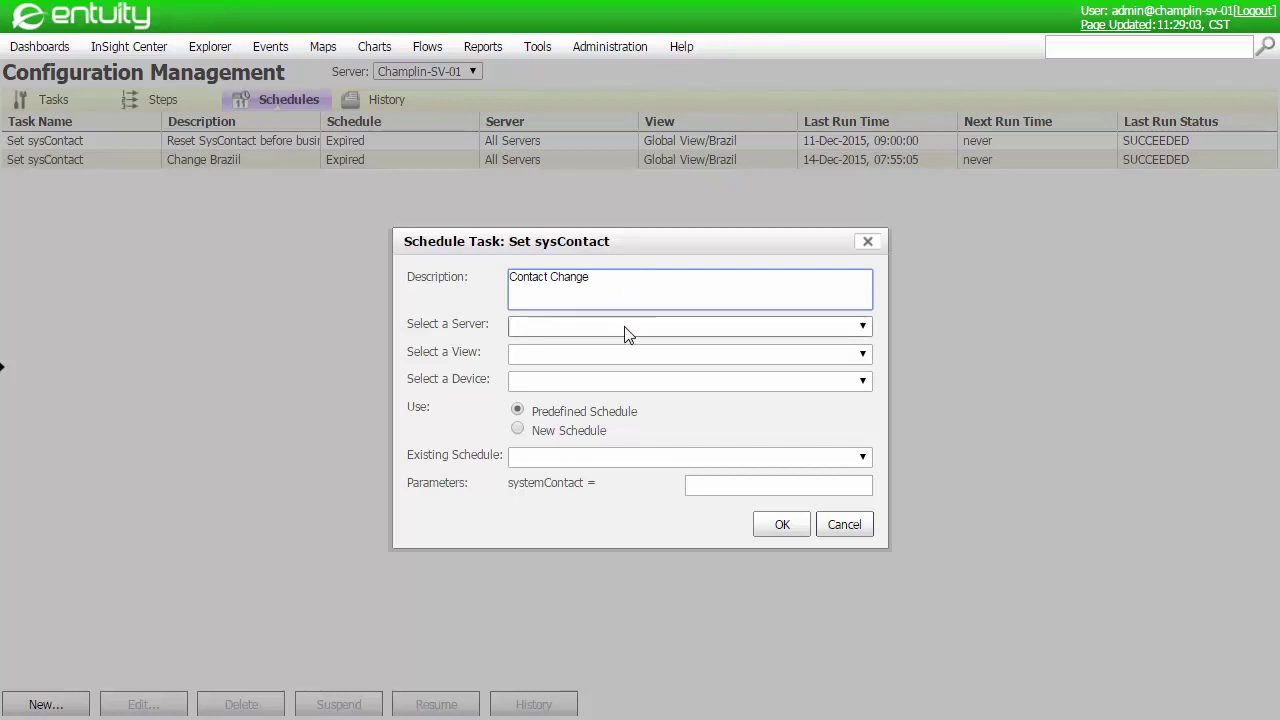
left_click(626, 328)
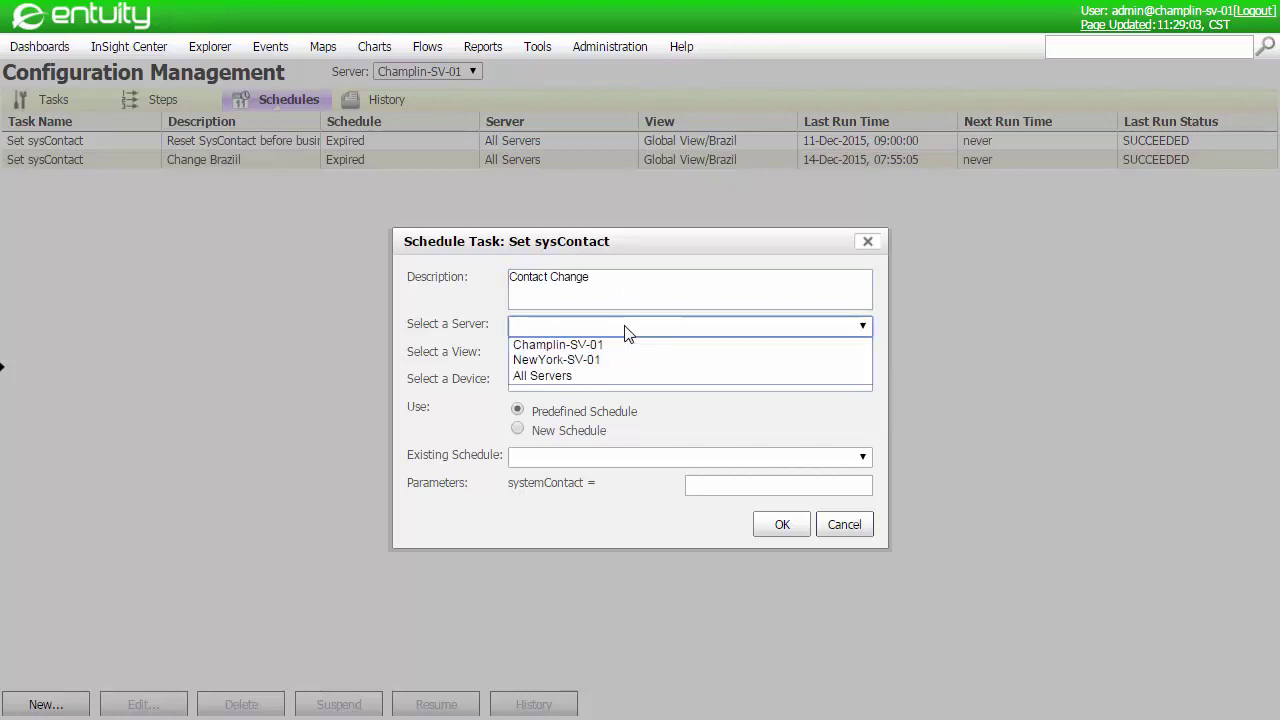
left_click(554, 375)
left_click(554, 352)
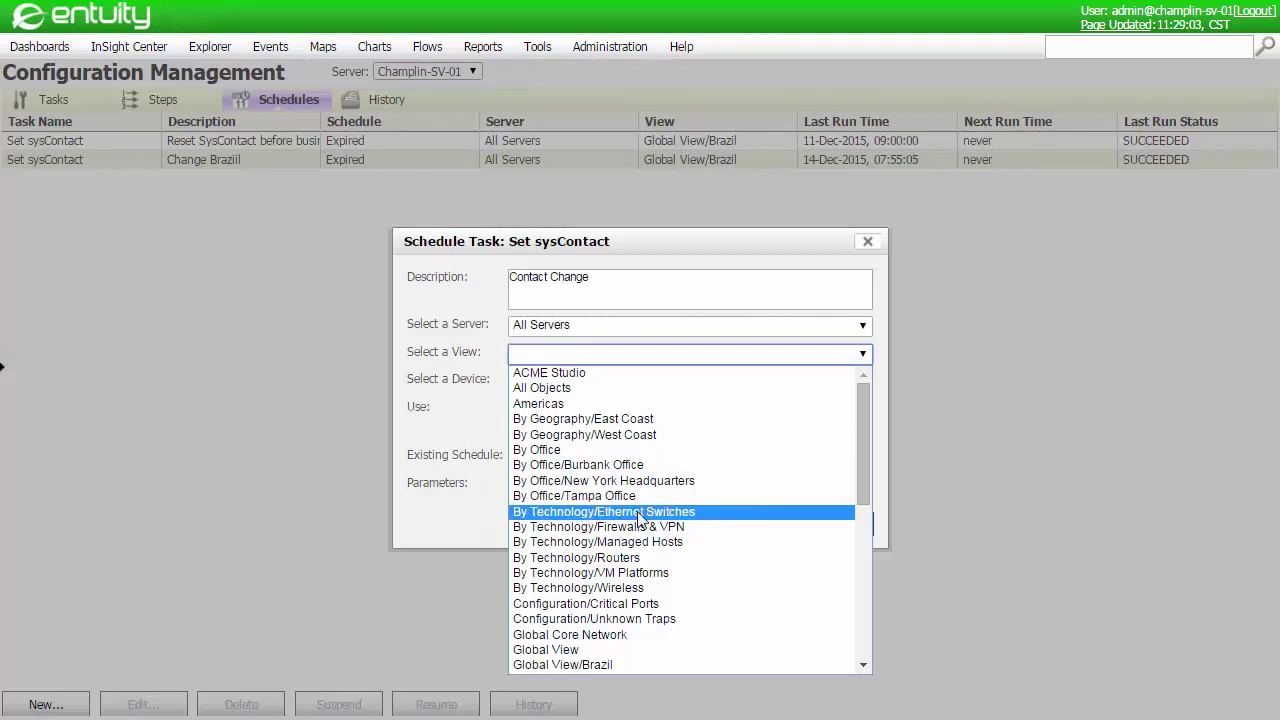
scroll(640, 518, "down", 4)
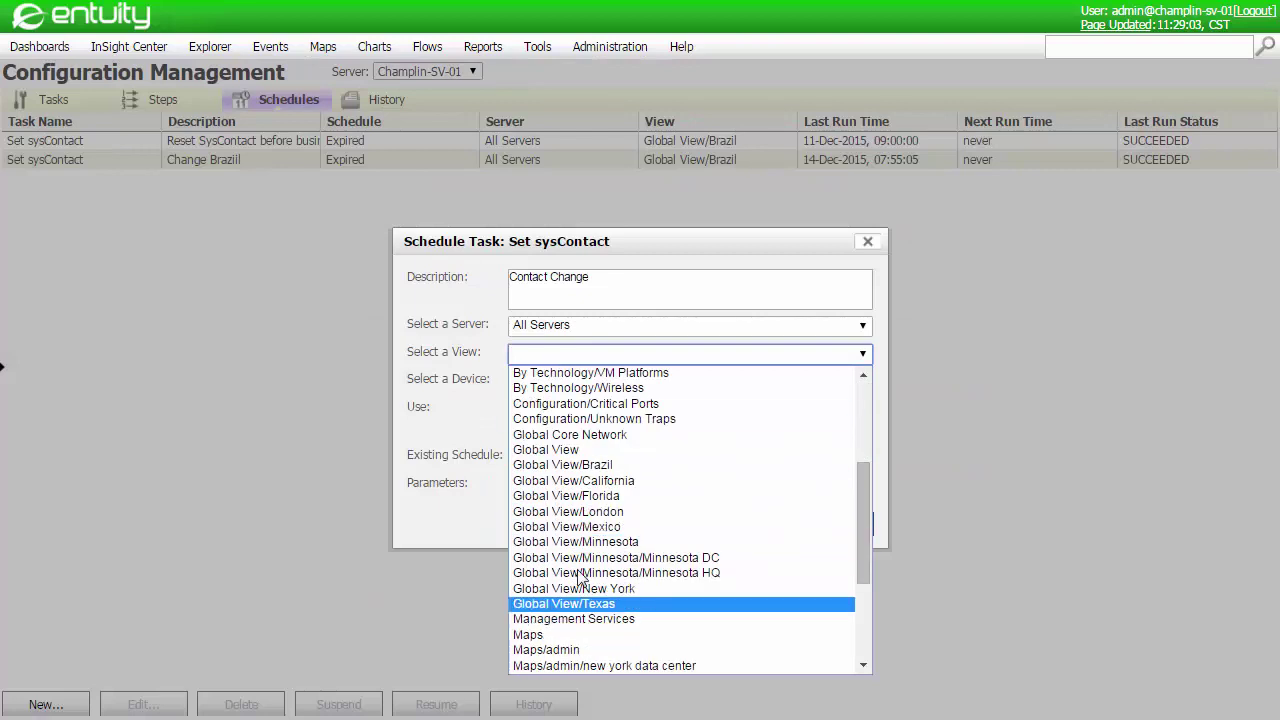
left_click(570, 465)
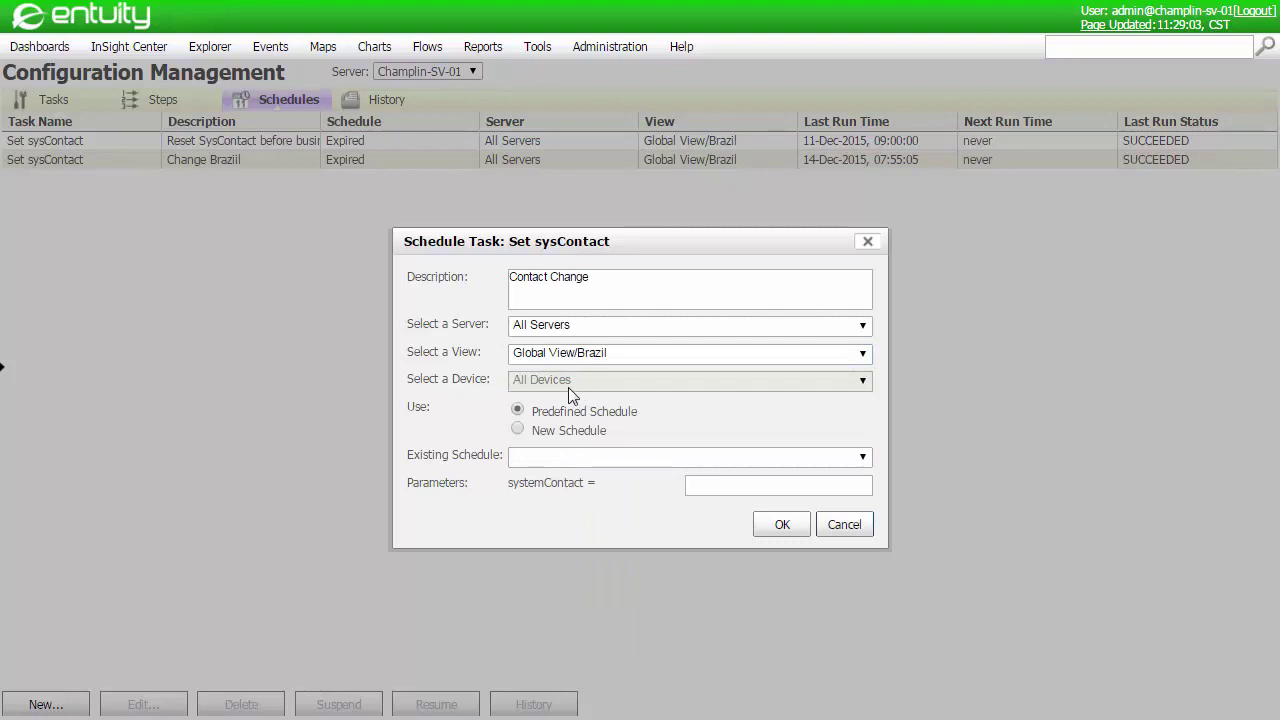
- Set a new non-recurring schedule to start on 2015.12.14 at 18:00 and paste the contact's e-mail as the systemContact parameter
left_click(517, 431)
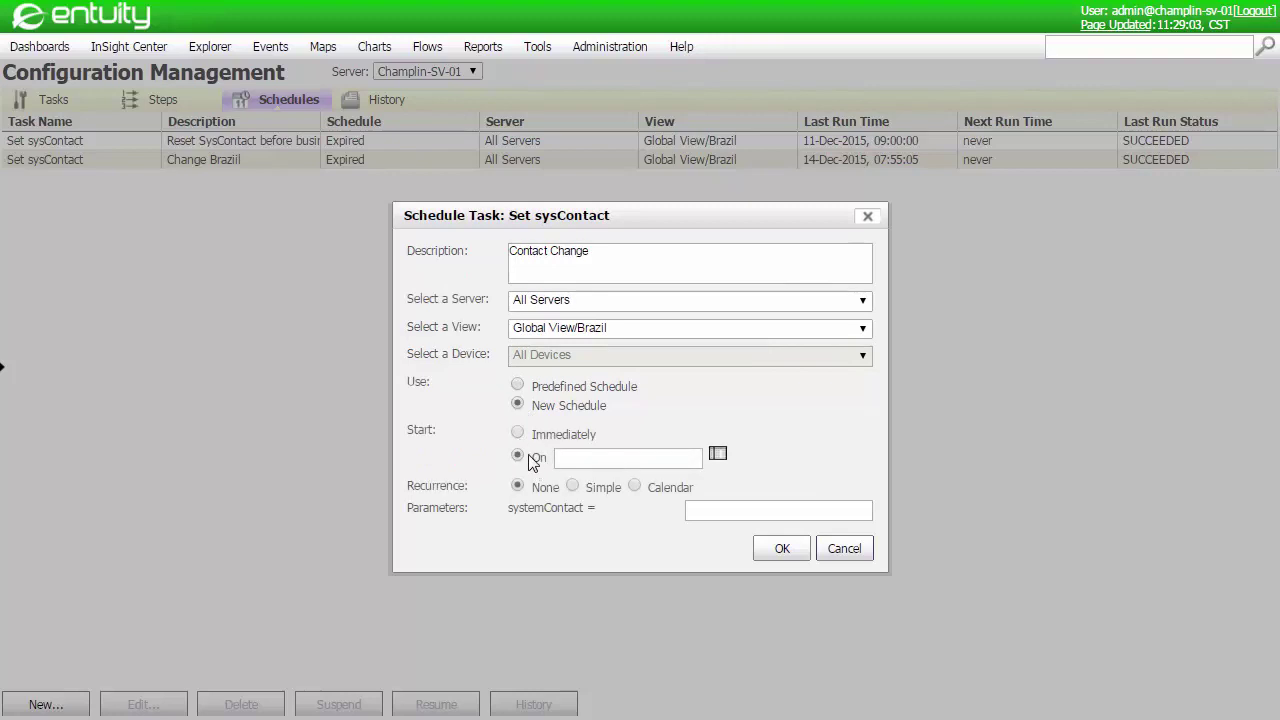
left_click(717, 454)
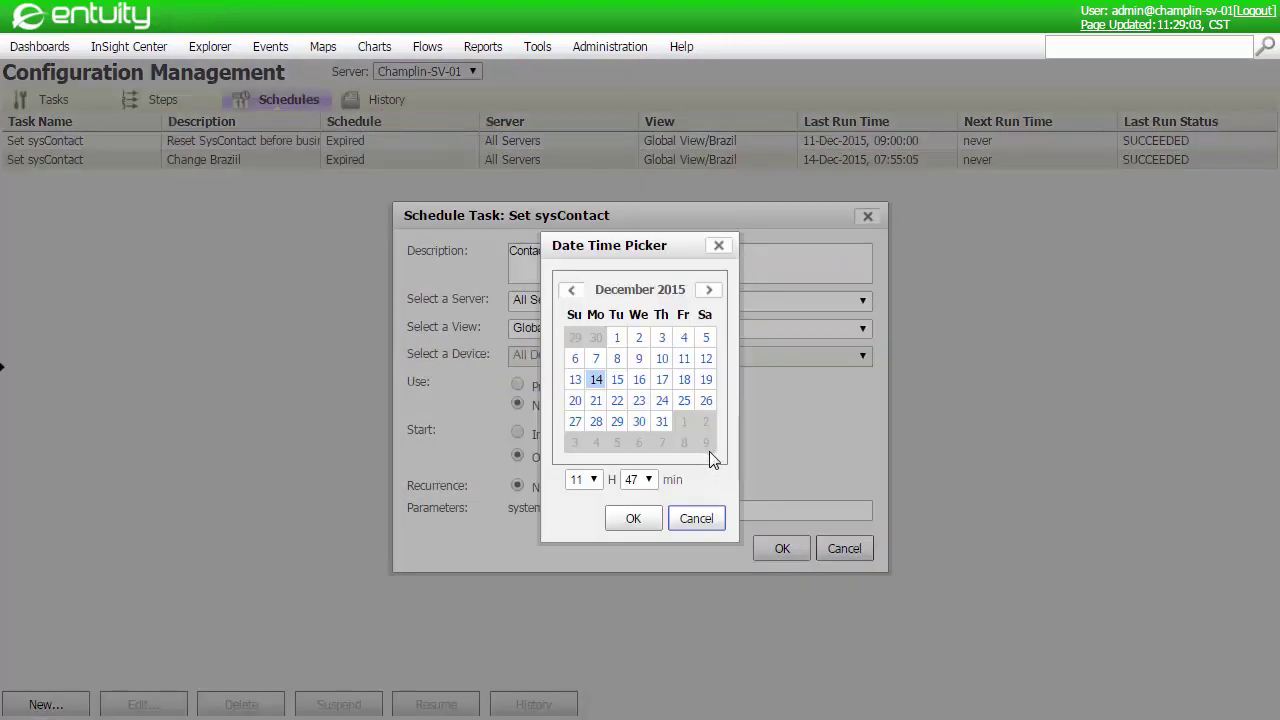
left_click(640, 479)
left_click(633, 518)
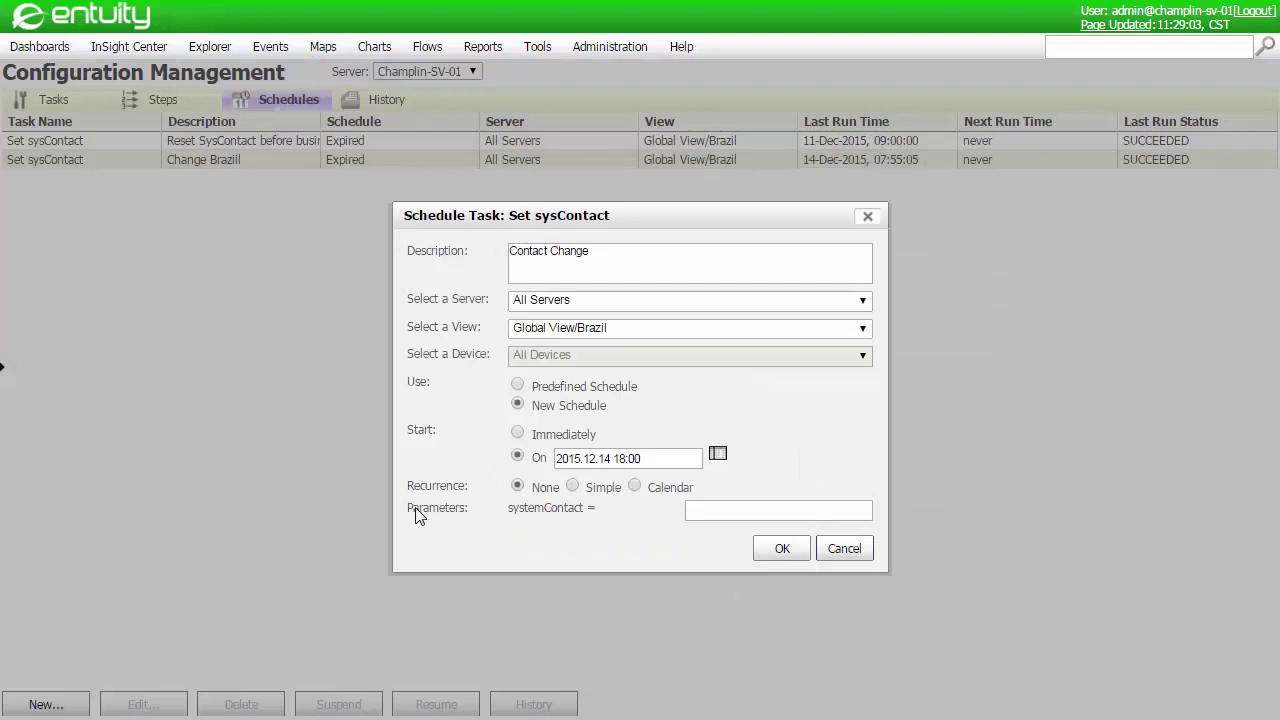
left_click(690, 511)
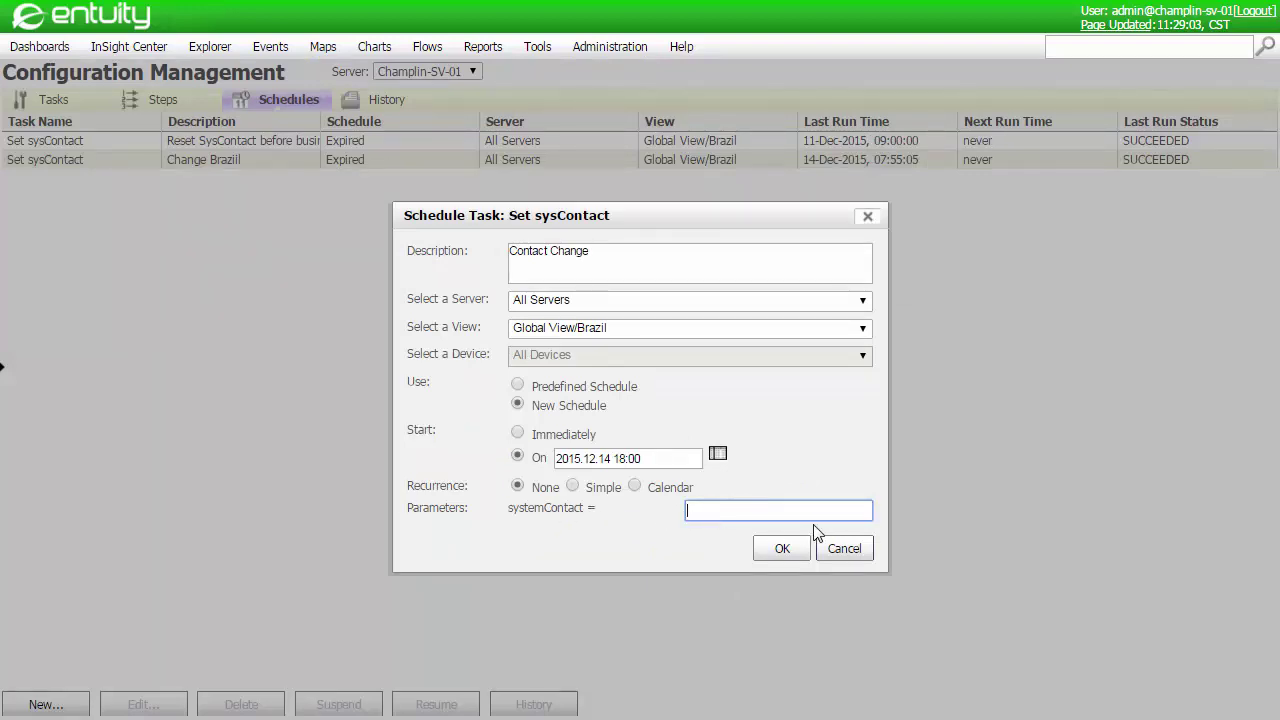
key("ctrl+v")
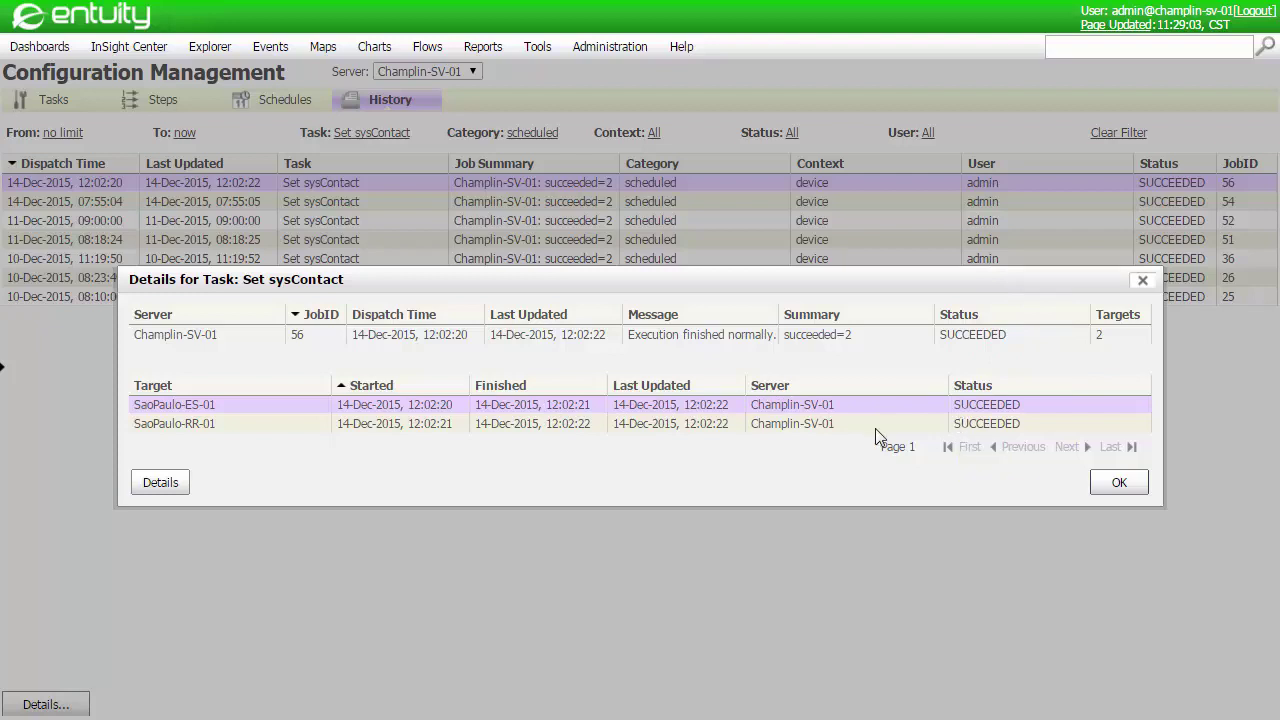
- Review the job output for SaoPaulo-ES-01, including the snmp-server contact command, and close the task details
left_click(166, 480)
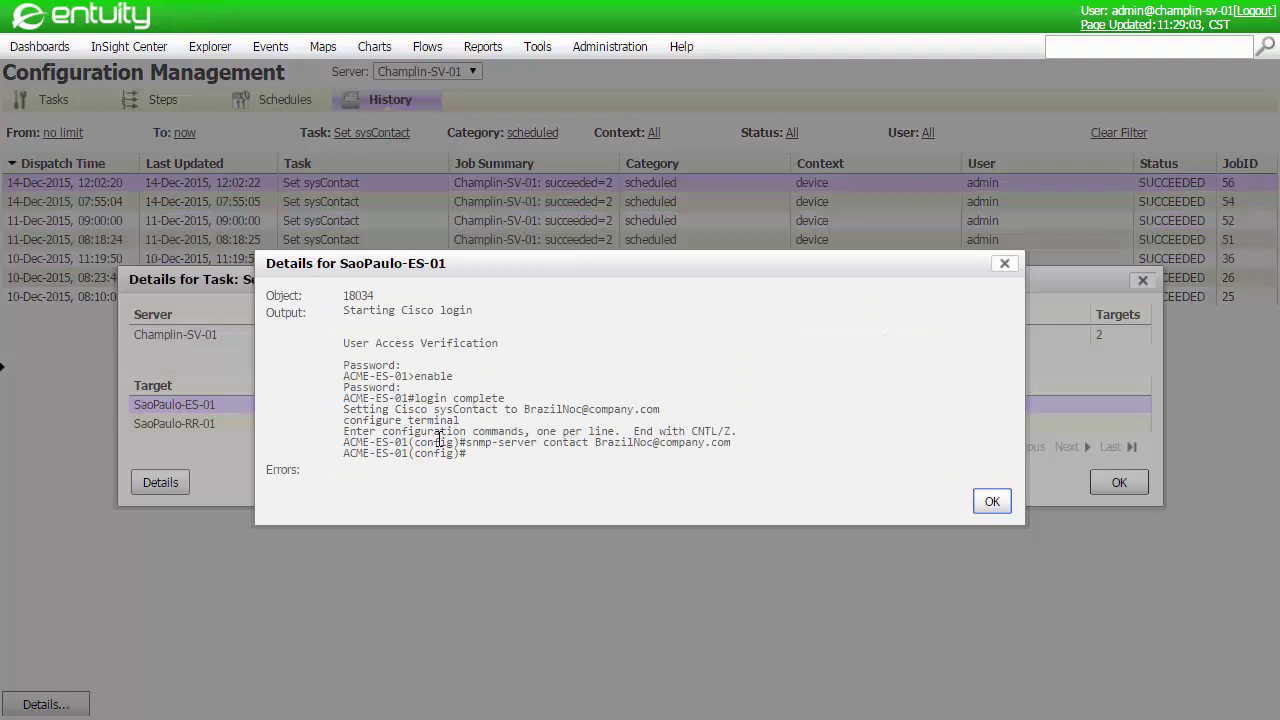
left_click_drag(459, 442, 733, 441)
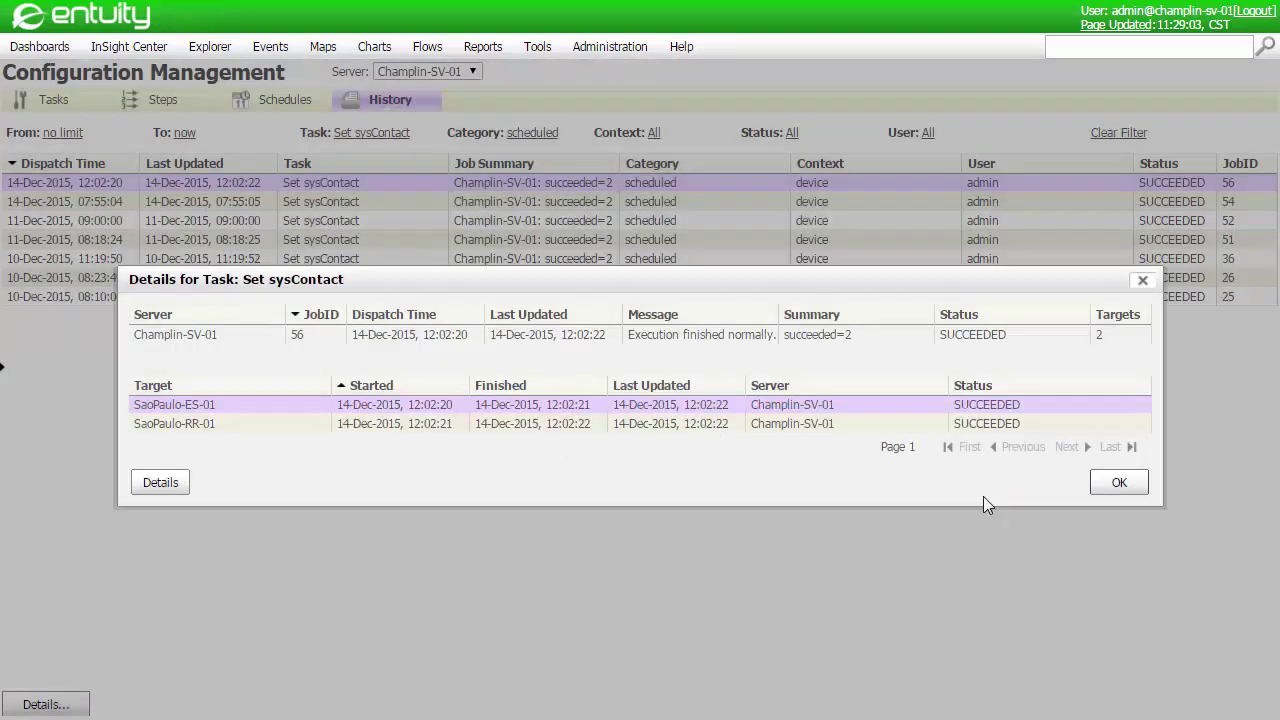
left_click(1117, 482)
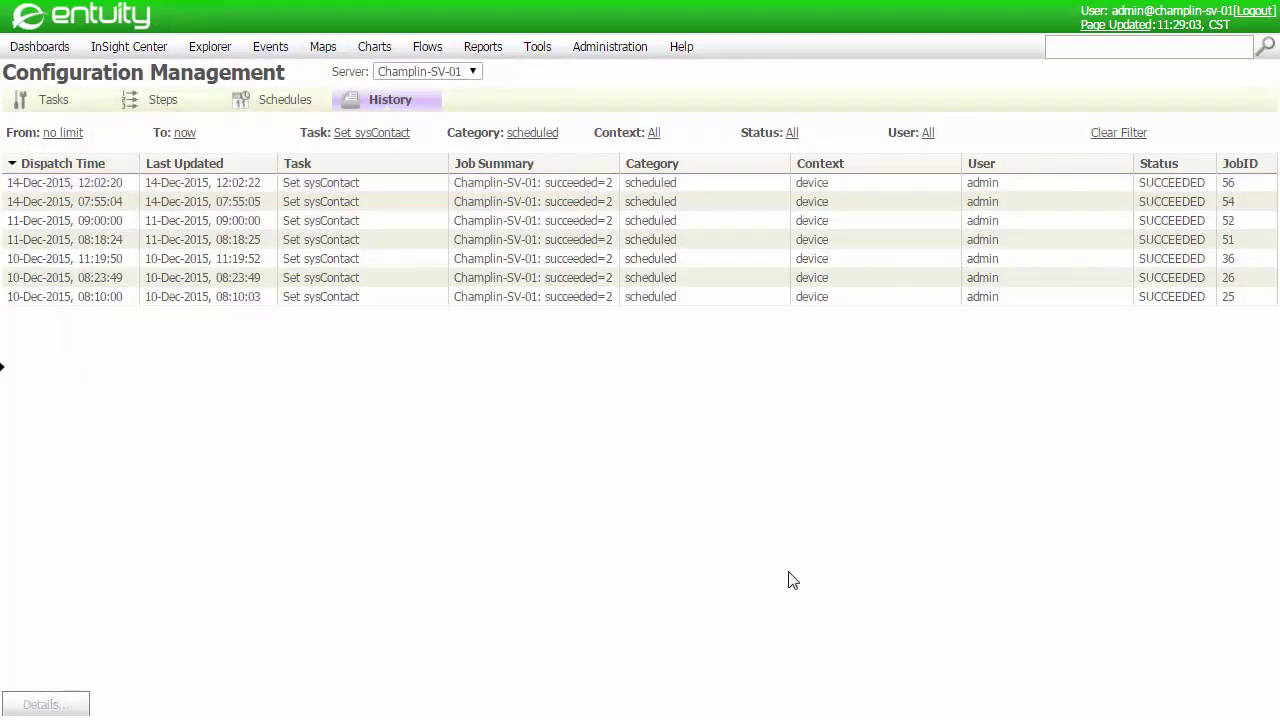
- Open the Brazil Inventory changes custom dashboard and check the contact listed for SaoPaulo-ES-01 in the Brazil Contact Detail report
left_click(40, 47)
mouse_move(100, 172)
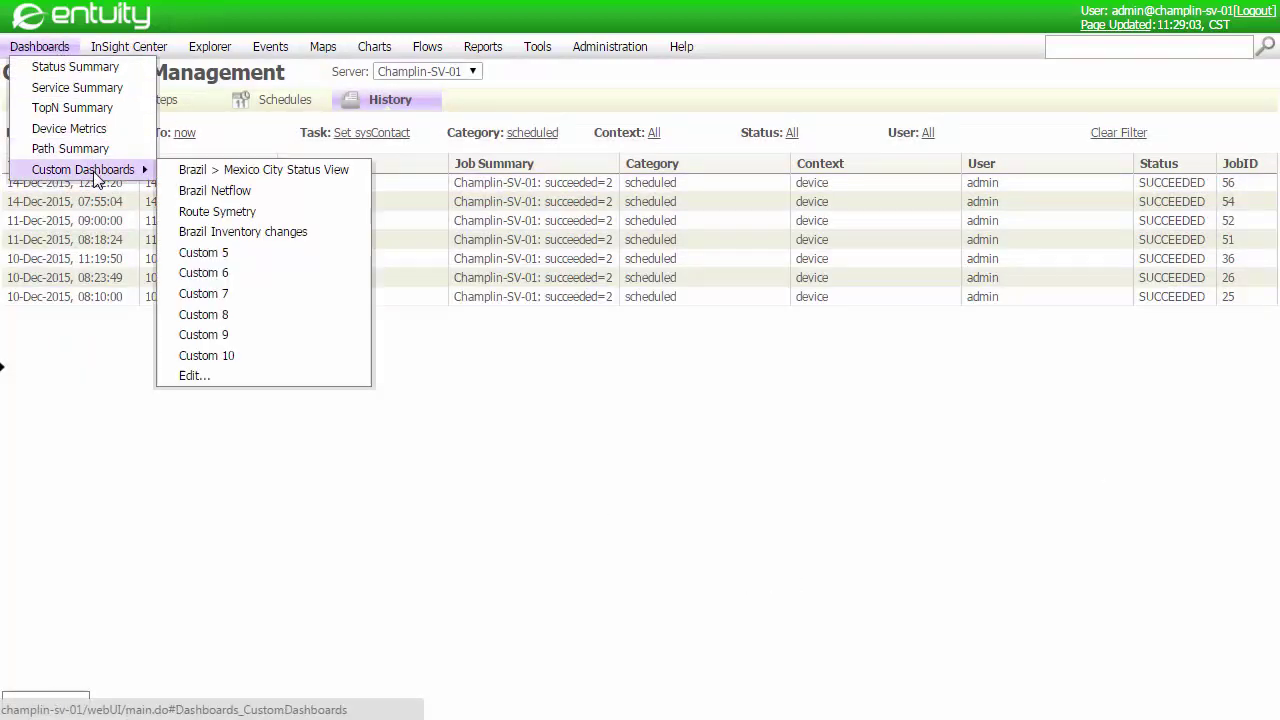
left_click(242, 236)
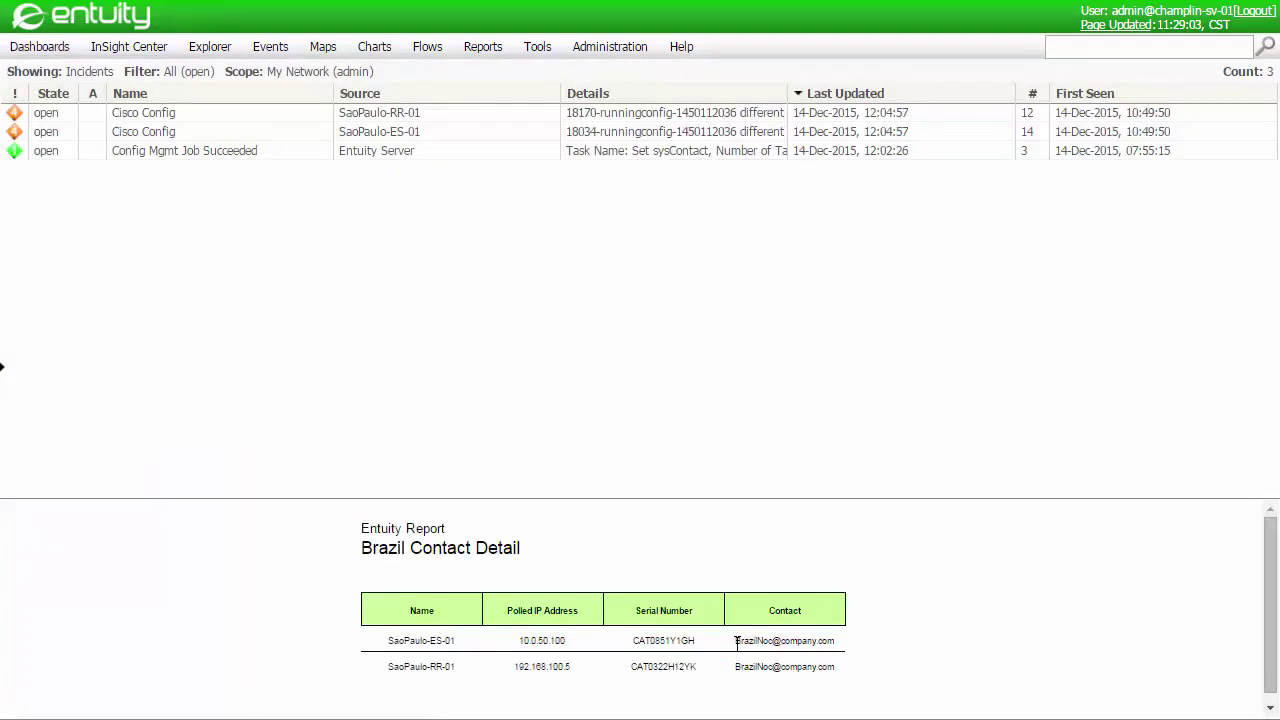
left_click_drag(737, 641, 840, 655)
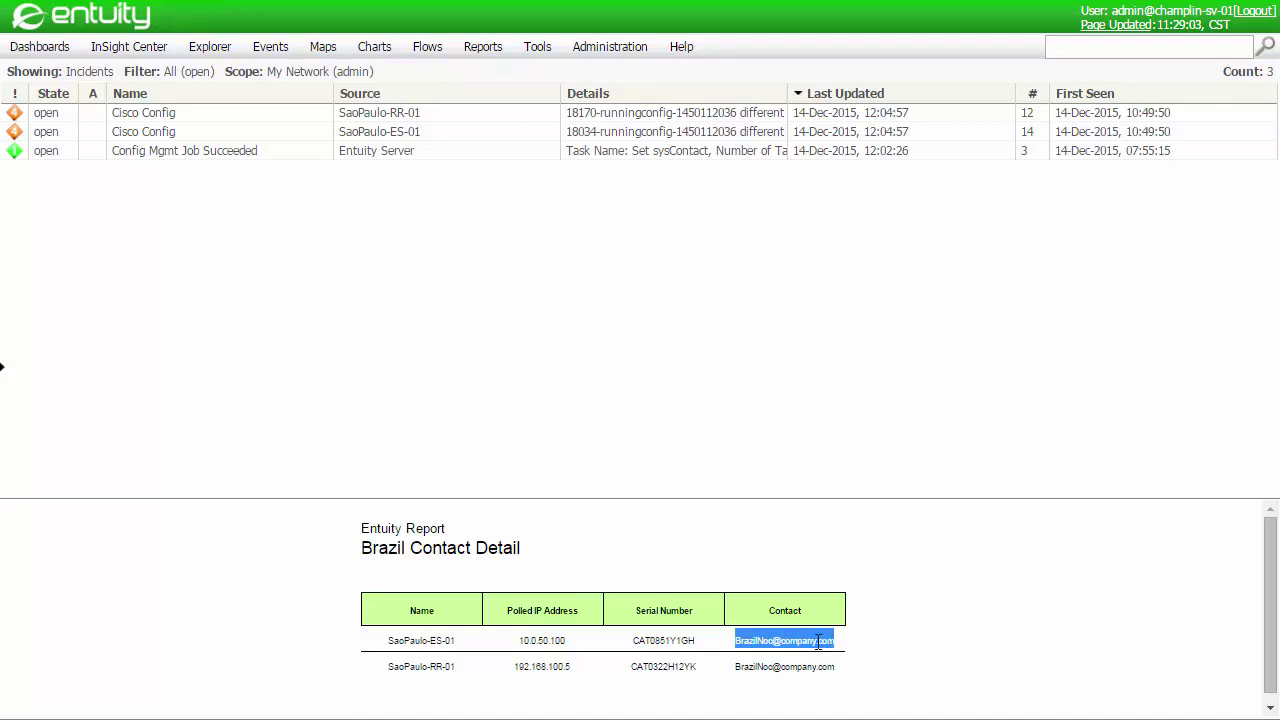
- Inspect the summary of the Config Mgmt Job Succeeded incident
mouse_move(275, 150)
left_click(197, 158)
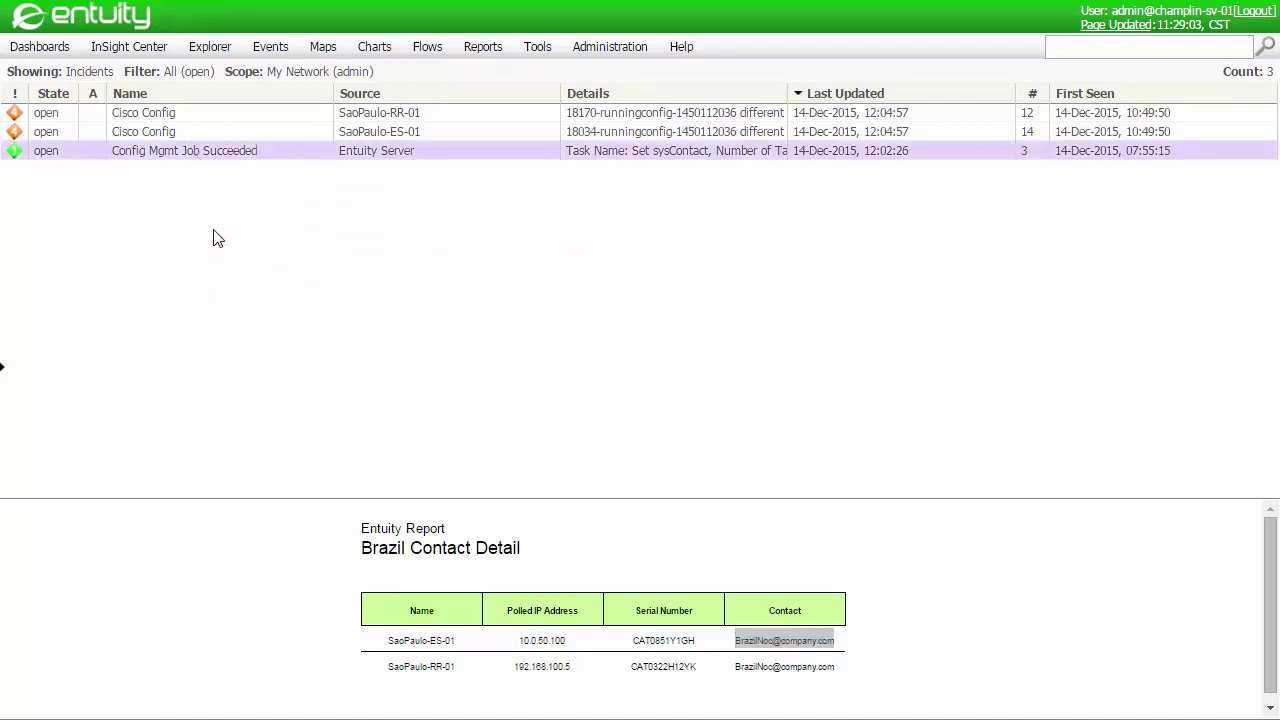
mouse_move(296, 160)
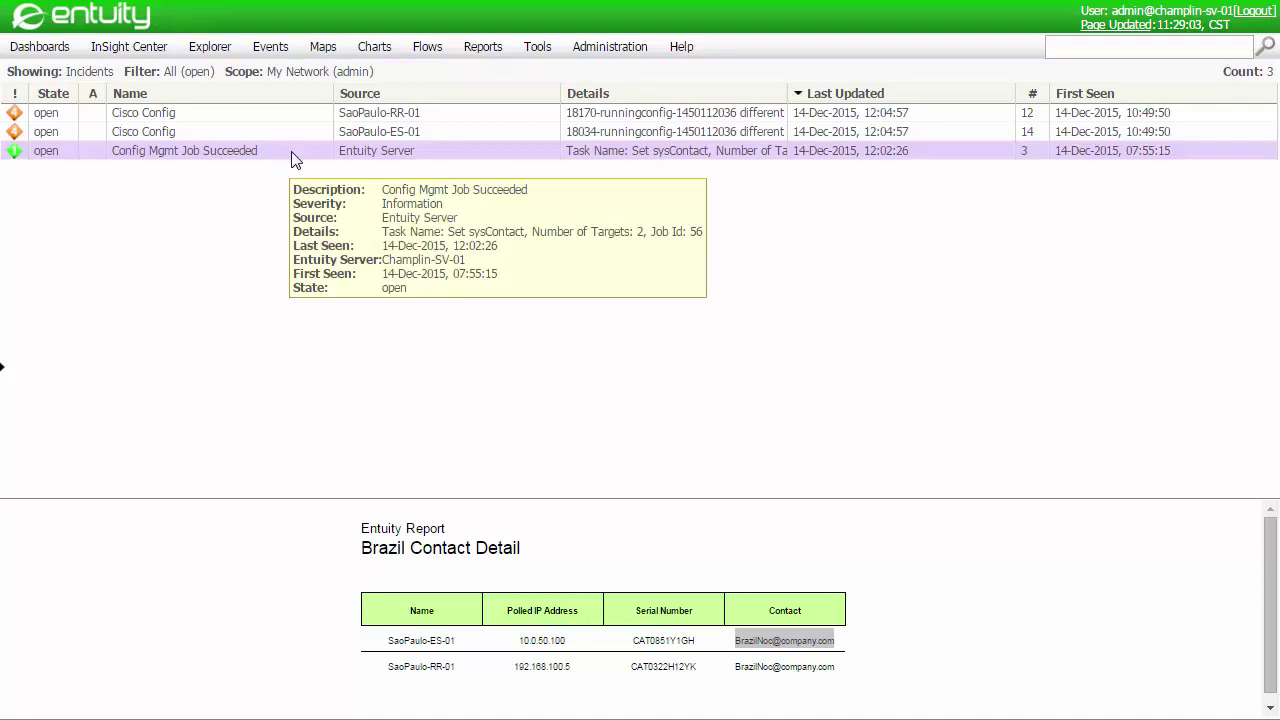
- Examine the SaoPaulo-RR-01 Cisco Config incident's contributing events and check the source address in its Configuration Source Notification event
left_click(205, 112)
right_click(205, 112)
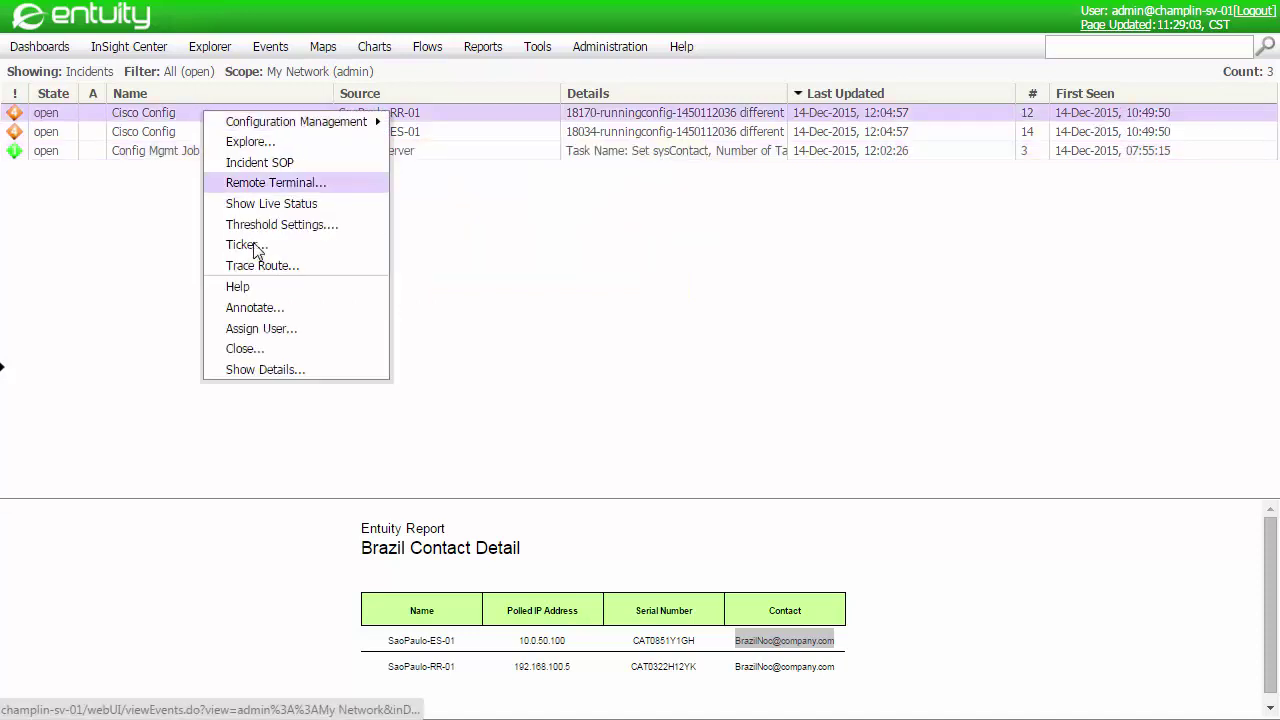
left_click(285, 370)
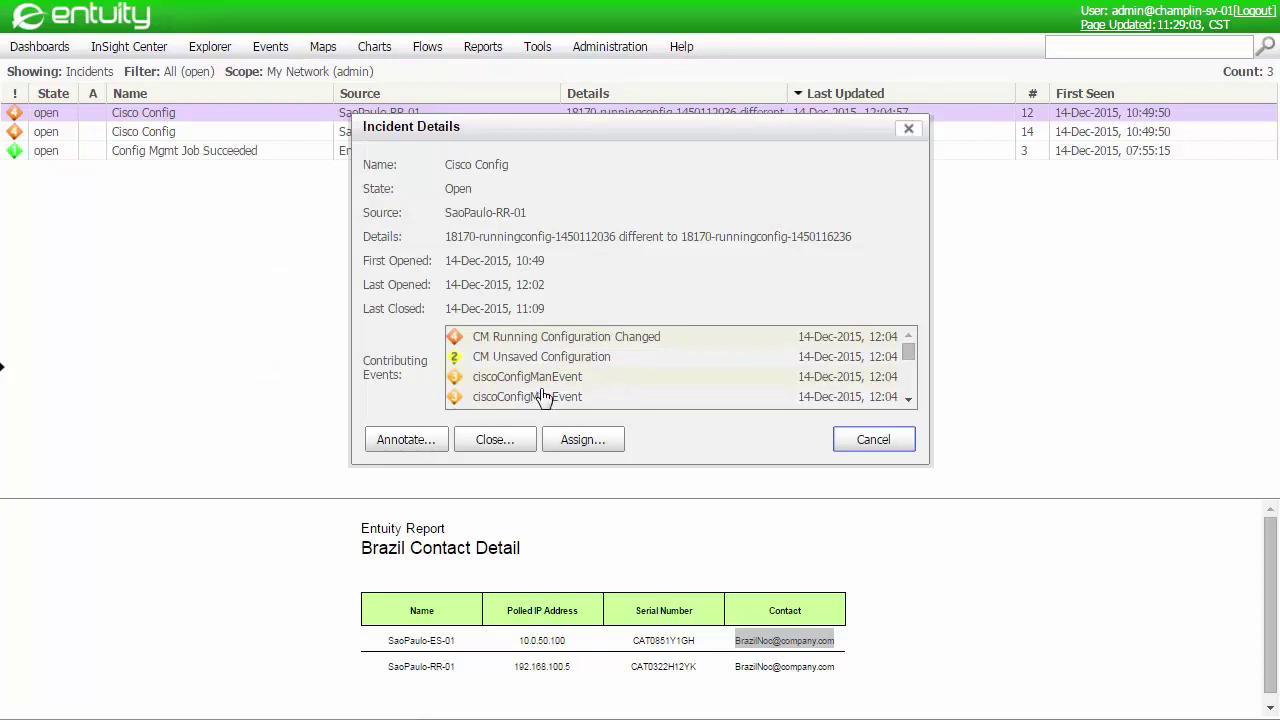
left_click(908, 399)
left_click(908, 399)
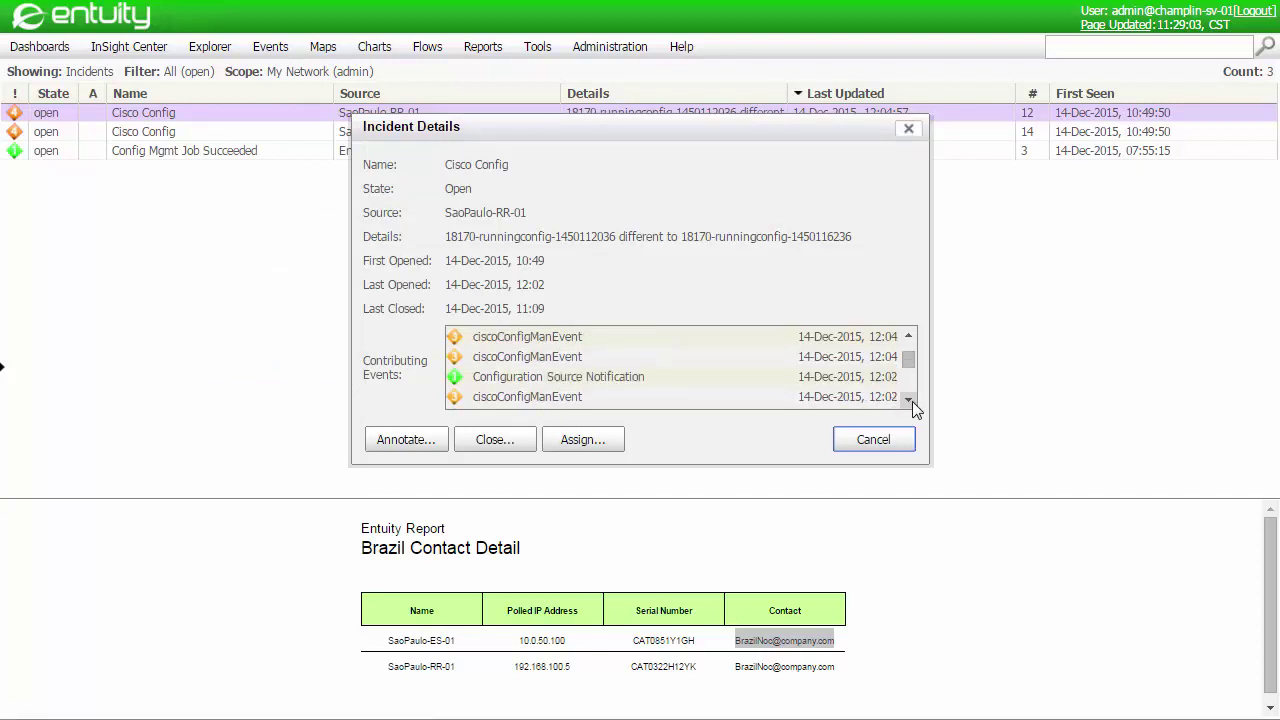
double_click(636, 377)
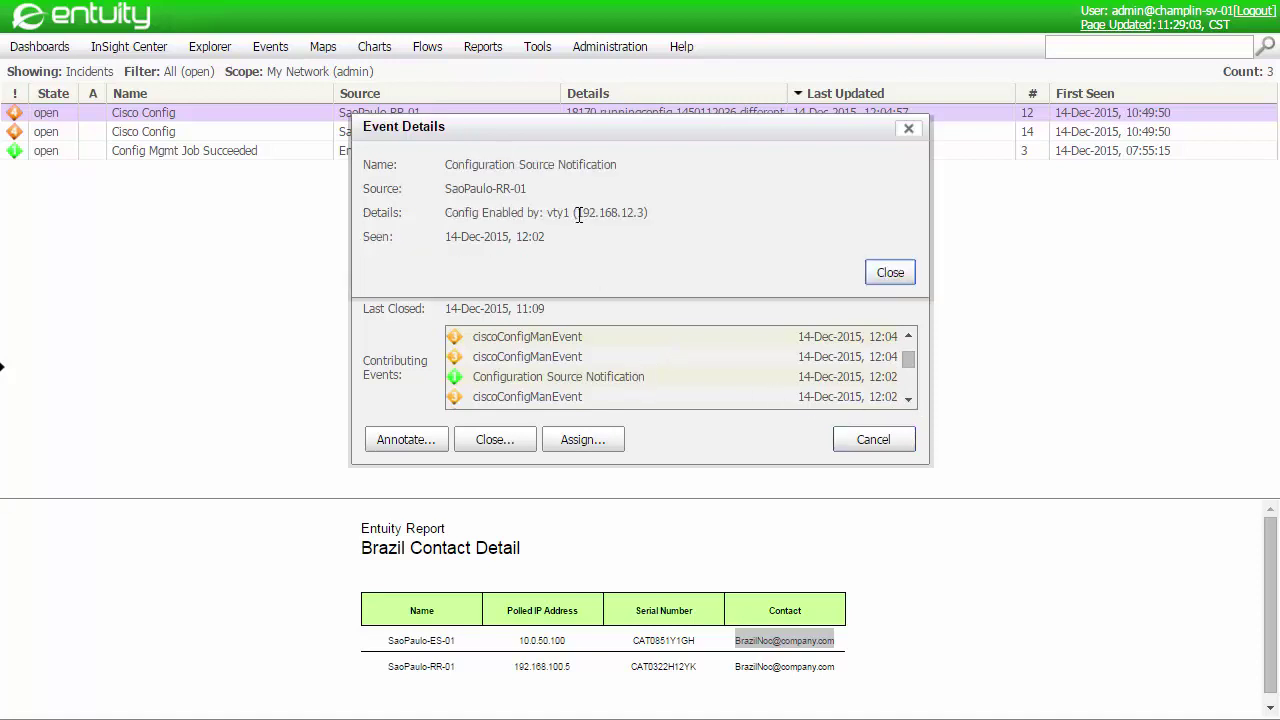
left_click_drag(578, 214, 648, 214)
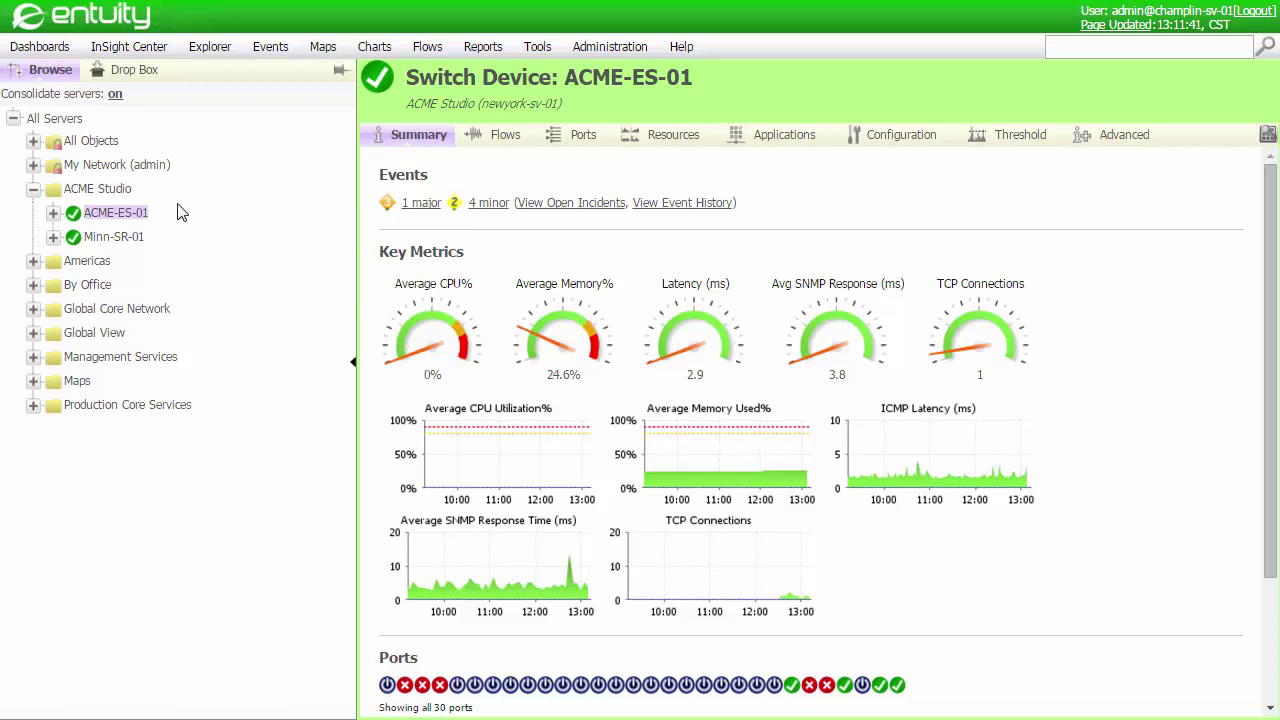
- Run "Configure Access Port for Customer - Acme Studios" on ACME-ES-01 ports Fa0/6 through Fa0/11, with description "ACME Production Group" and VLAN 100
left_click(577, 136)
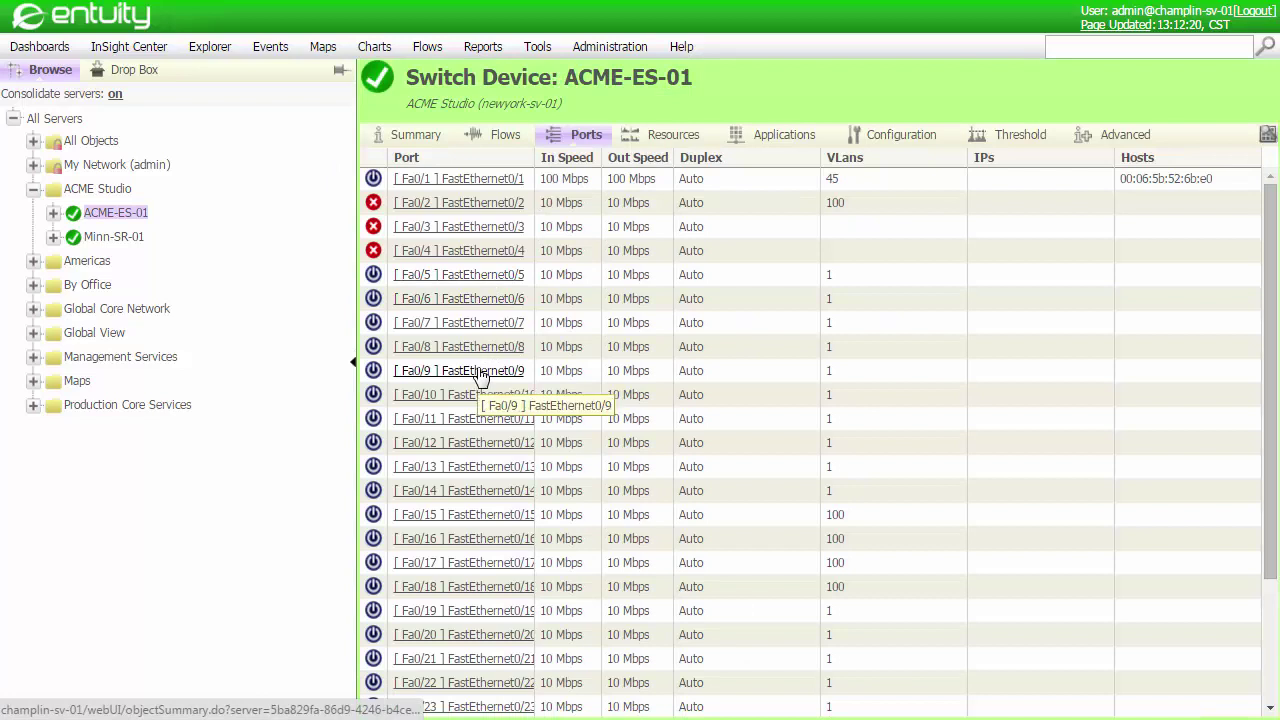
left_click(565, 305)
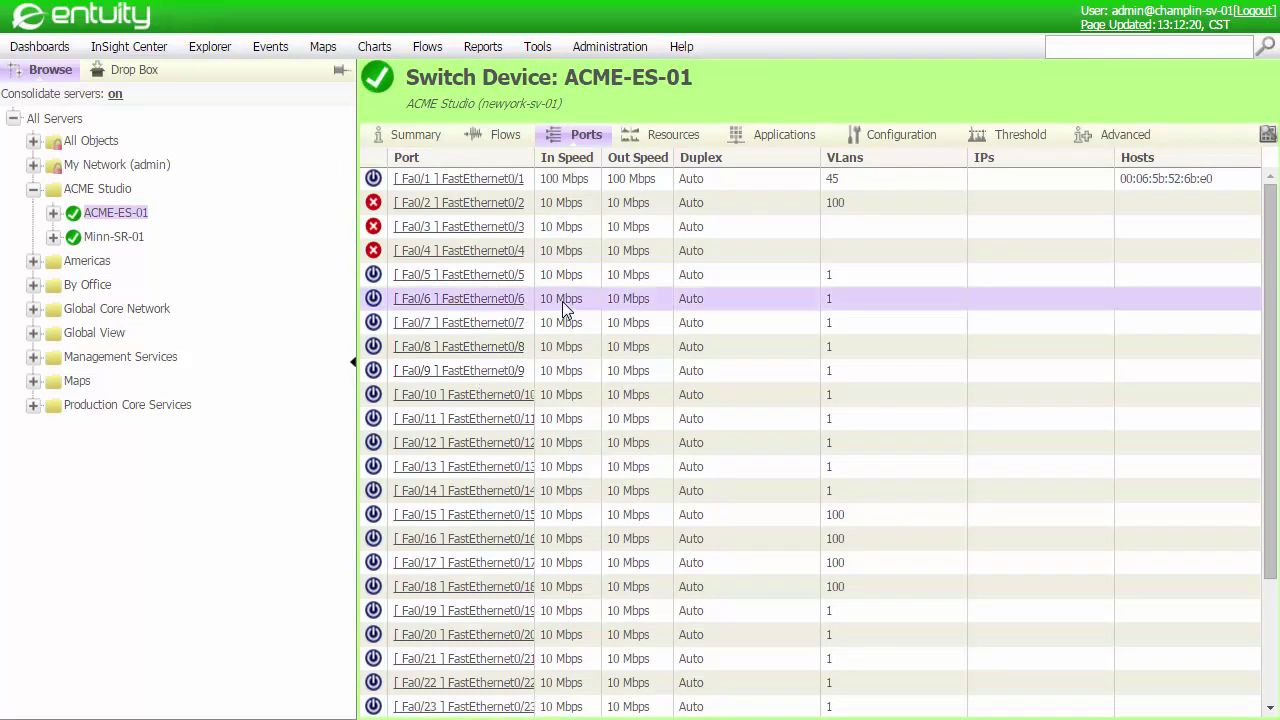
left_click(574, 421, "shift")
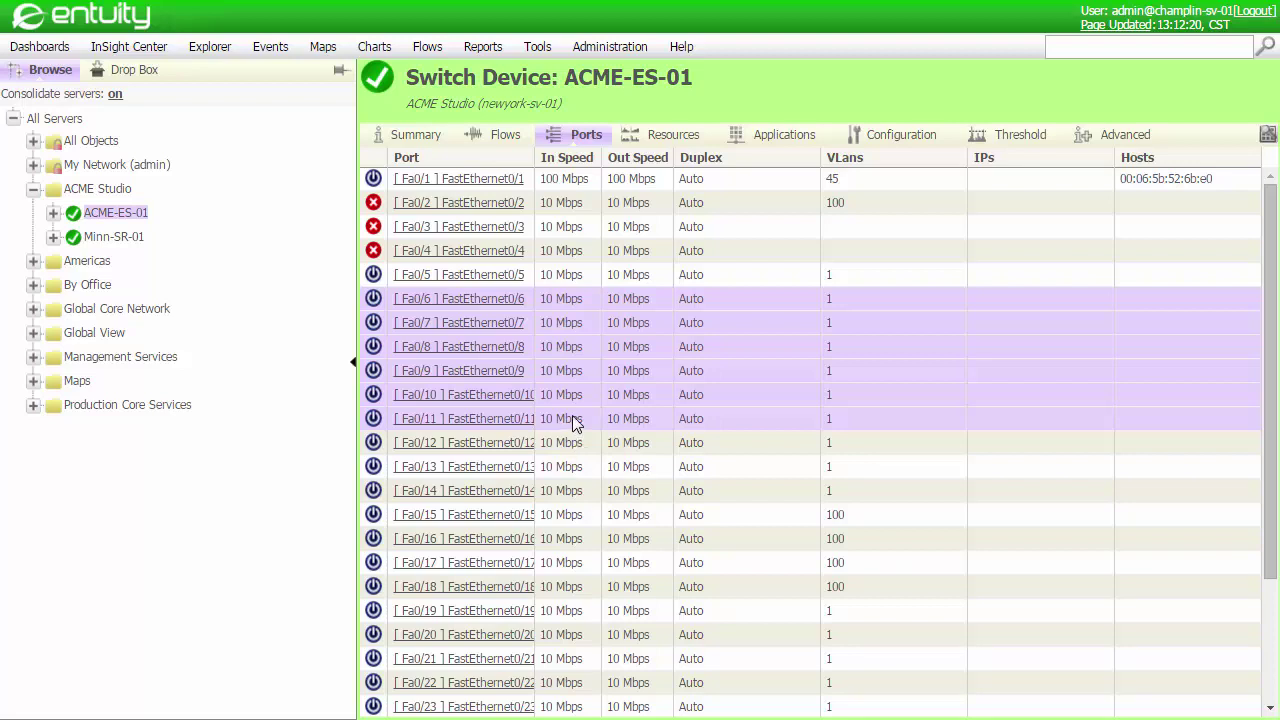
right_click(574, 421)
mouse_move(600, 430)
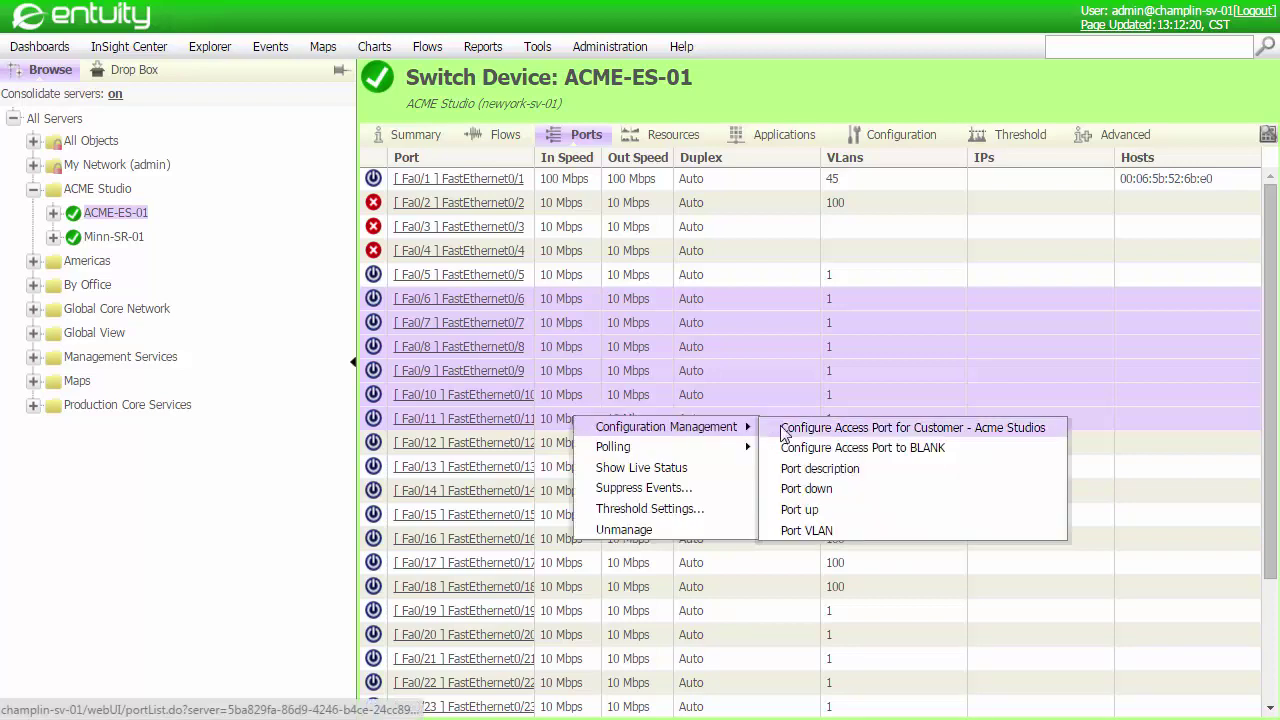
left_click(838, 428)
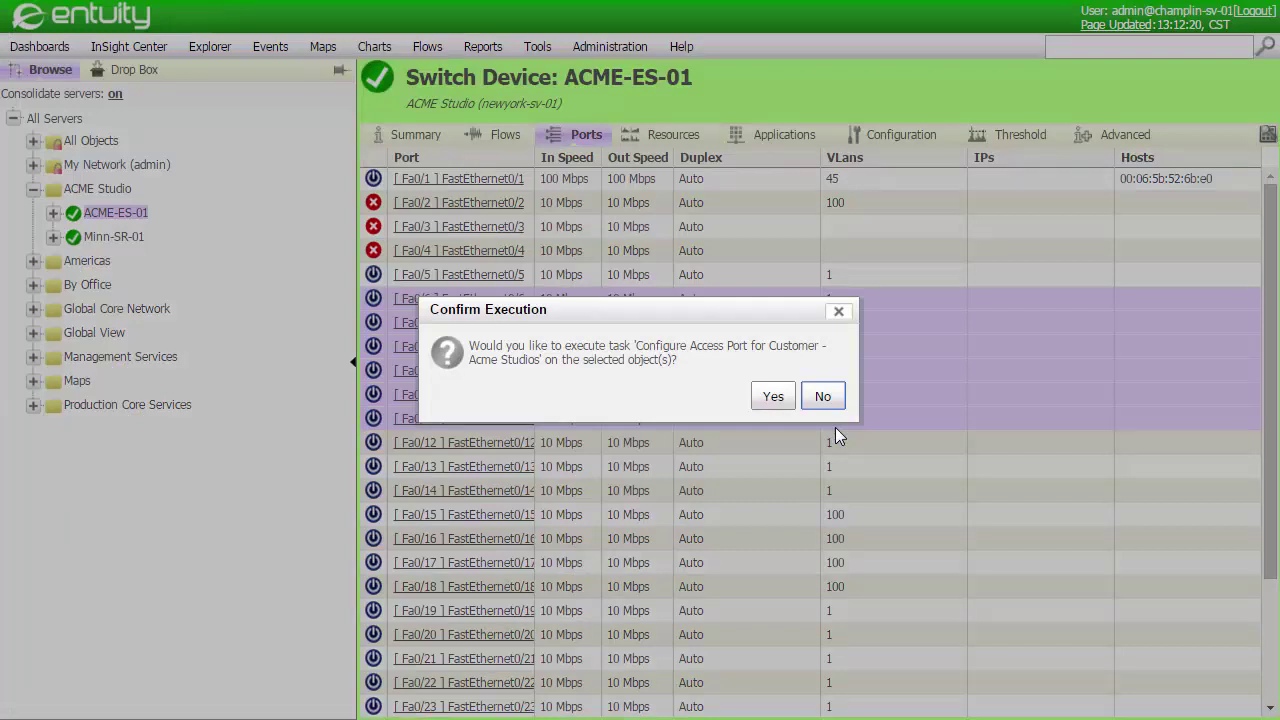
left_click(773, 398)
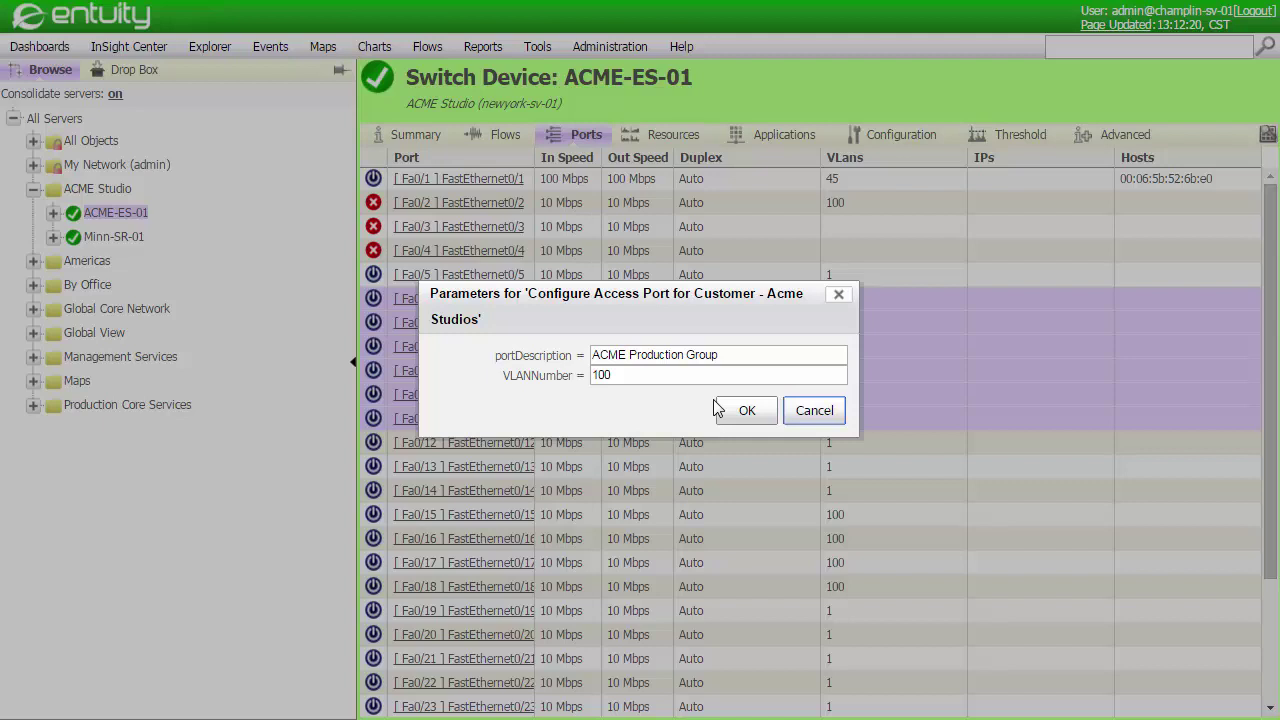
left_click(758, 418)
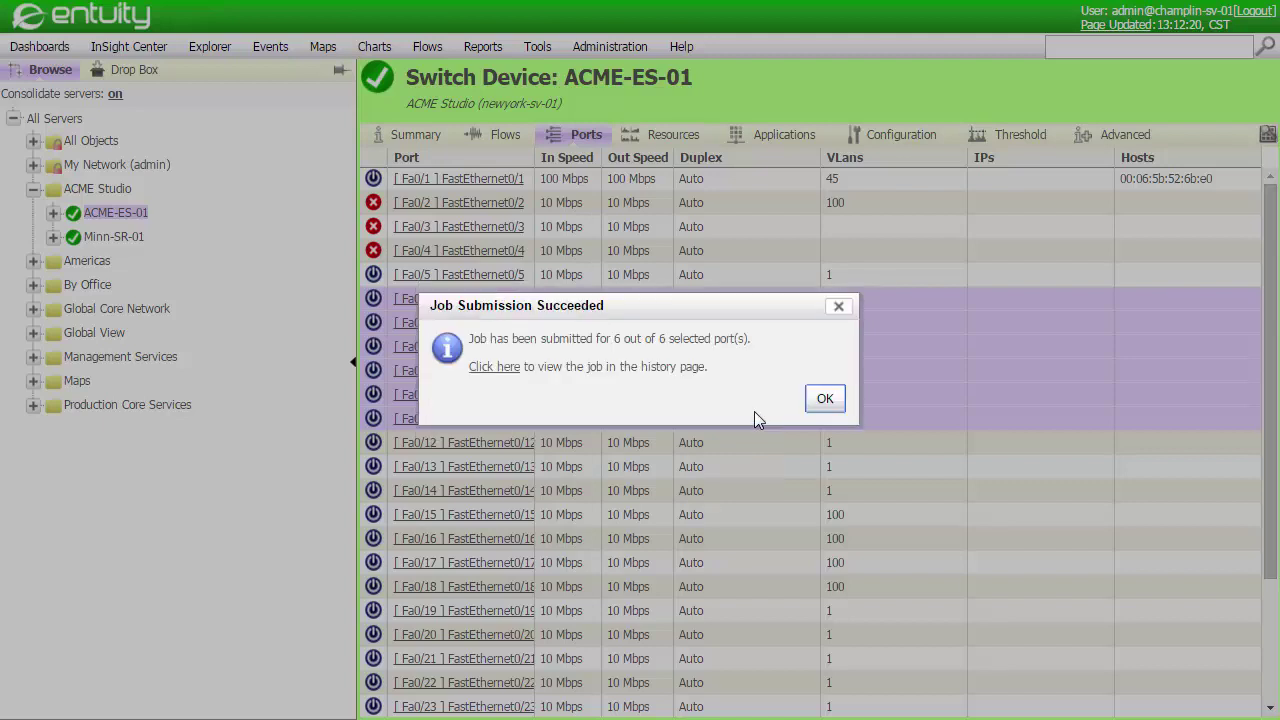
left_click(823, 396)
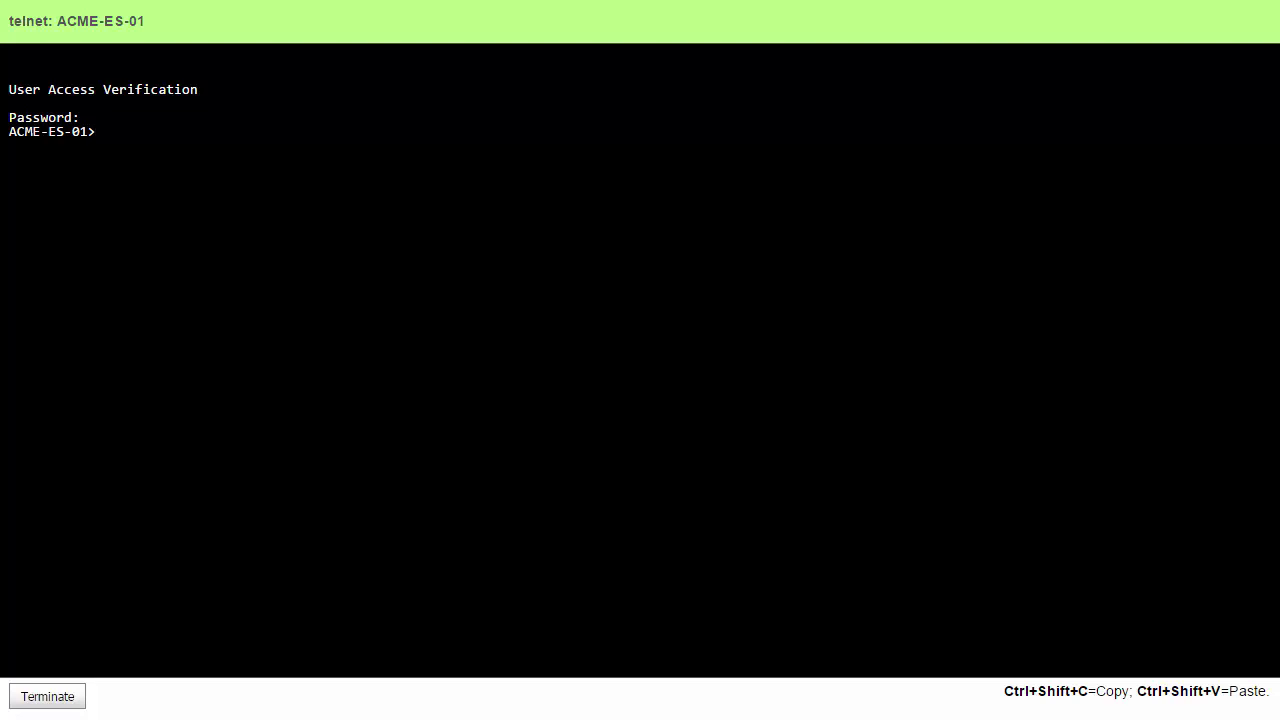
- Enter privileged mode with "en" and the enable password in the ACME-ES-01 telnet session, and page through the "sh run" output
type("en")
key("Return")
key("Return")
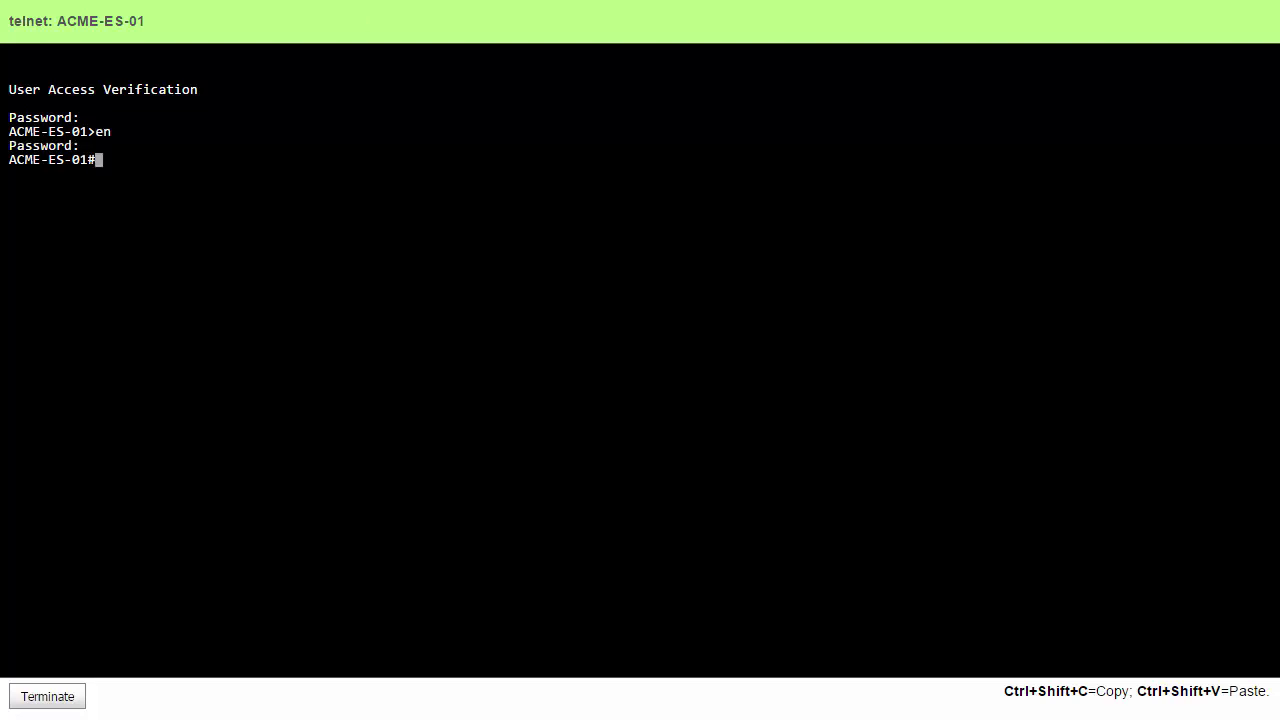
type("sh run")
key("Return")
key("space")
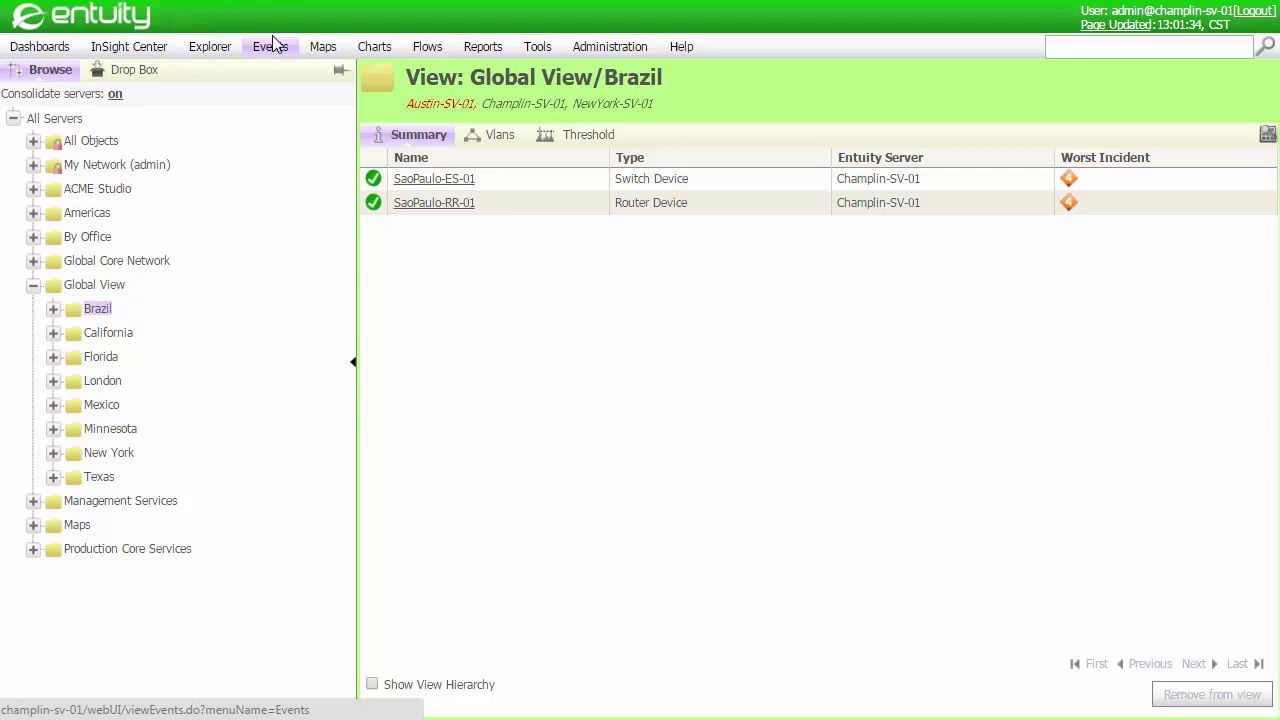
- Run the Port down task from the Brazil view's Port Utilization Abnormality incident on SaoPaulo-ES-01 Fa0/1, and select the Port Status Problem incident
left_click(274, 42)
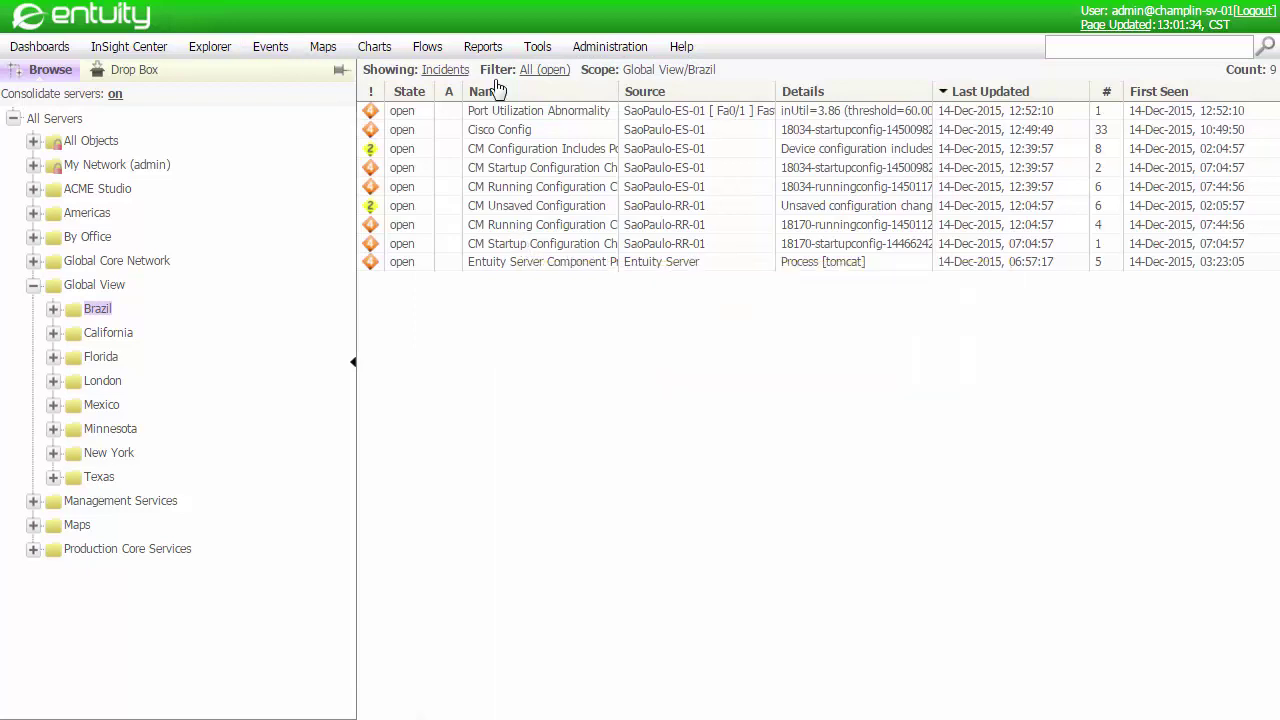
mouse_move(541, 119)
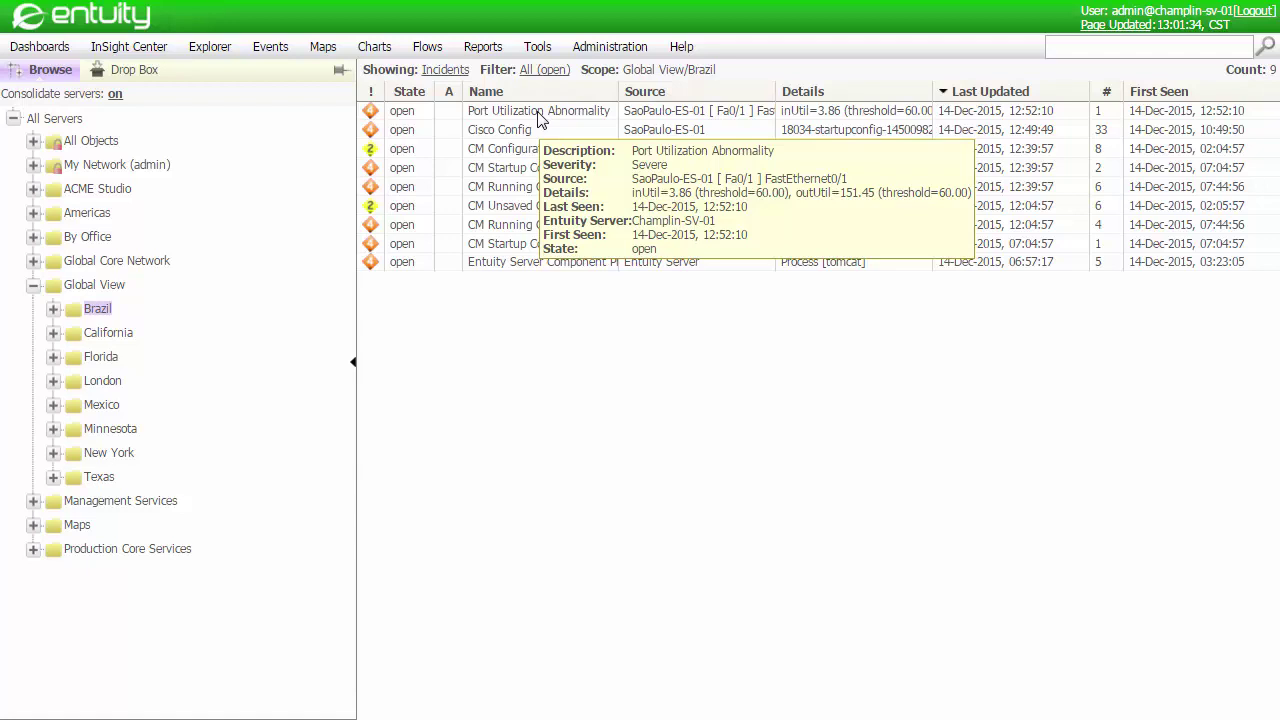
right_click(538, 117)
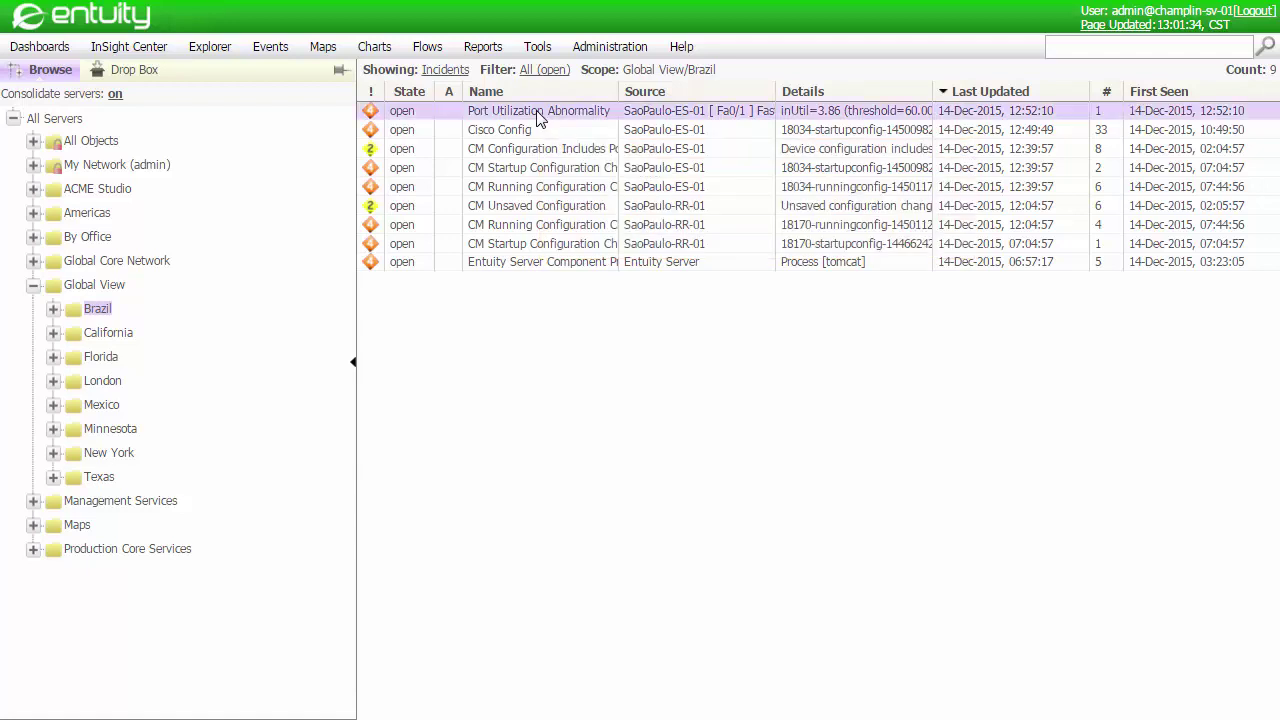
mouse_move(572, 148)
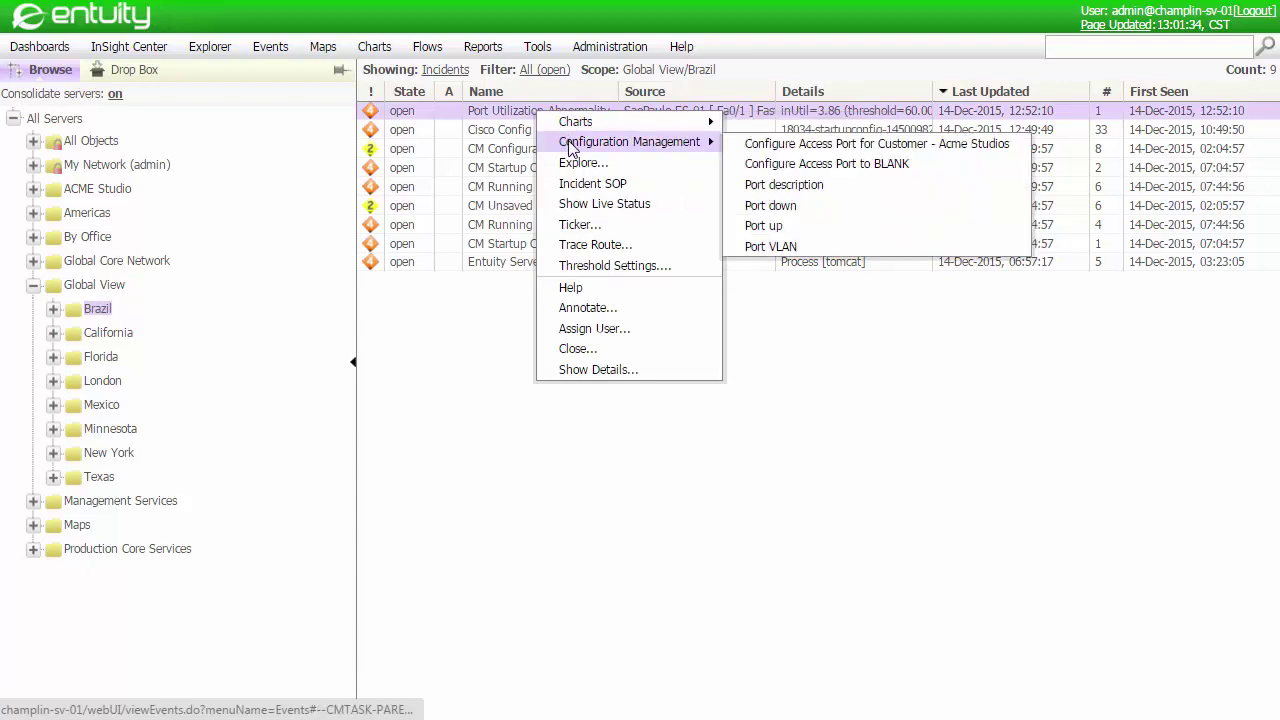
left_click(810, 212)
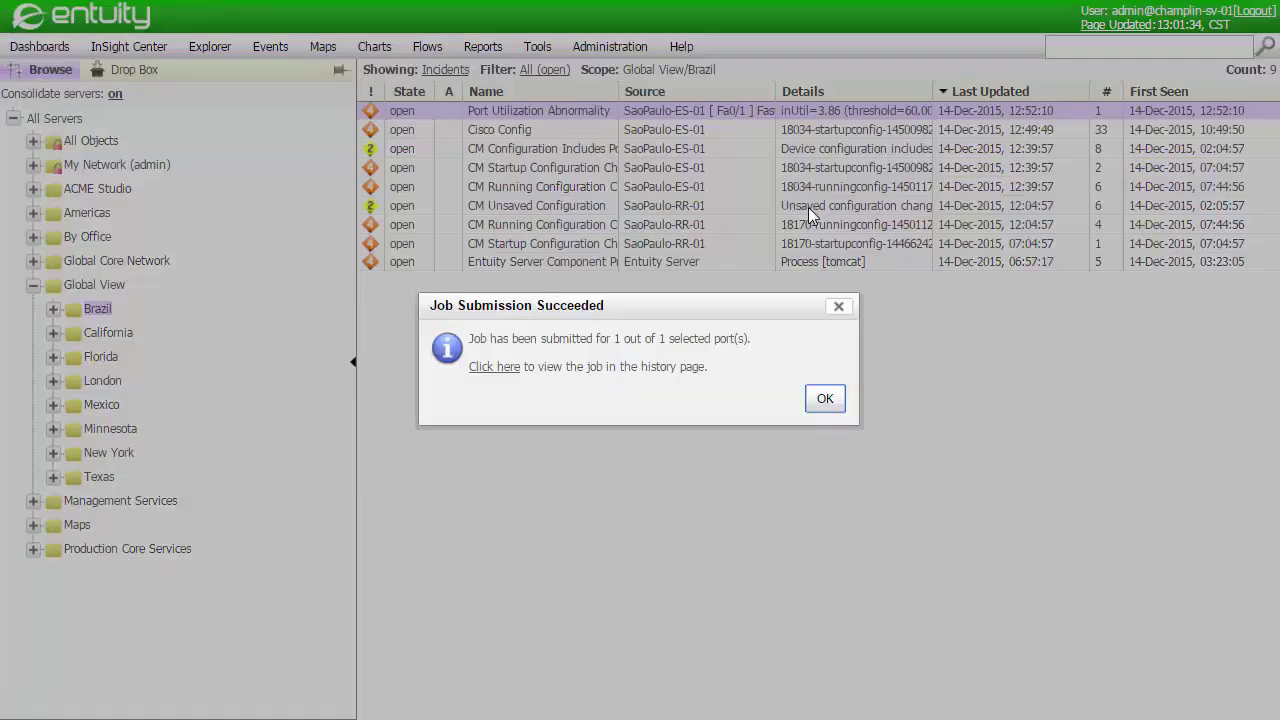
left_click(826, 400)
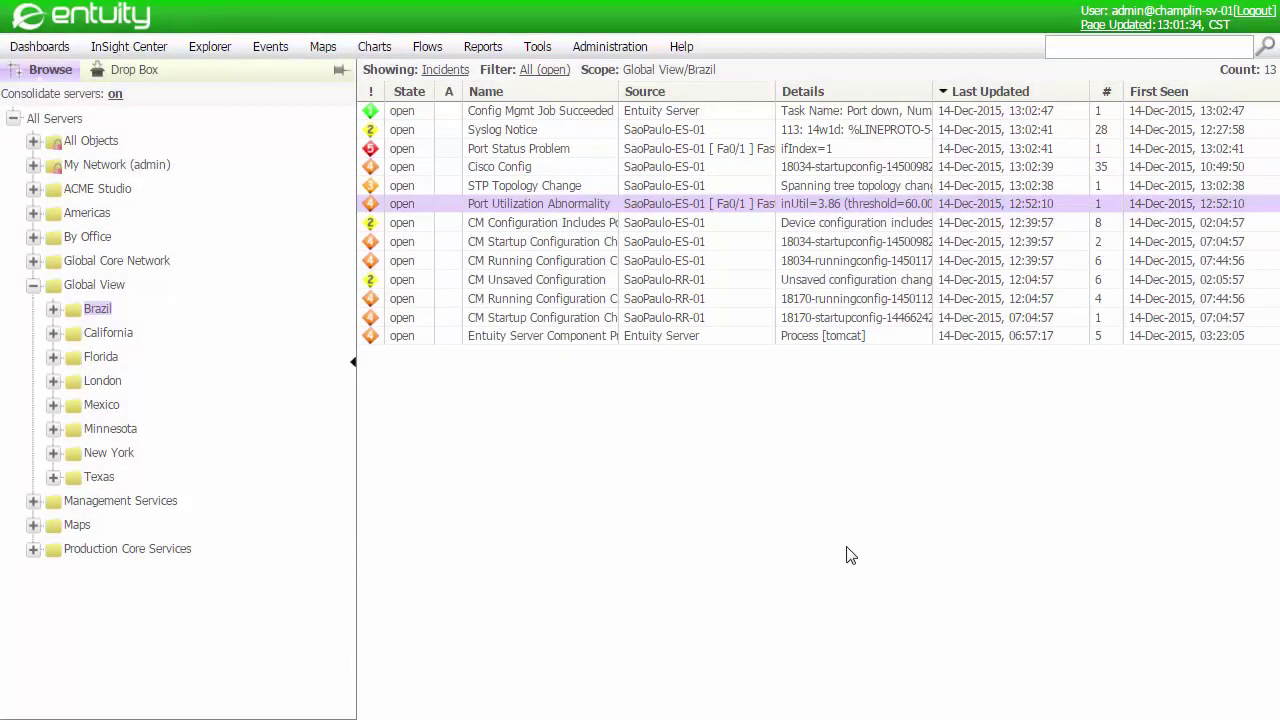
left_click(515, 150)
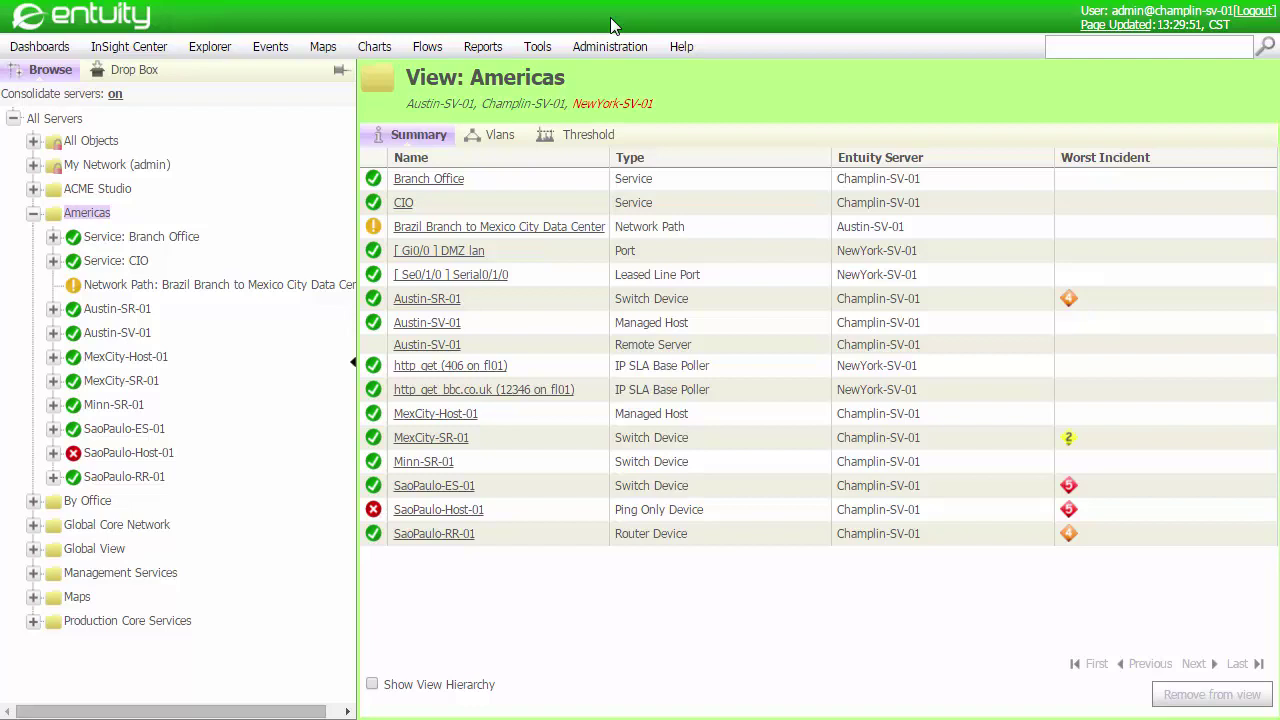
- Examine the steps and parameters of the Show OSPF Neighbor task in Configuration Management, and close its definition without changes
left_click(614, 50)
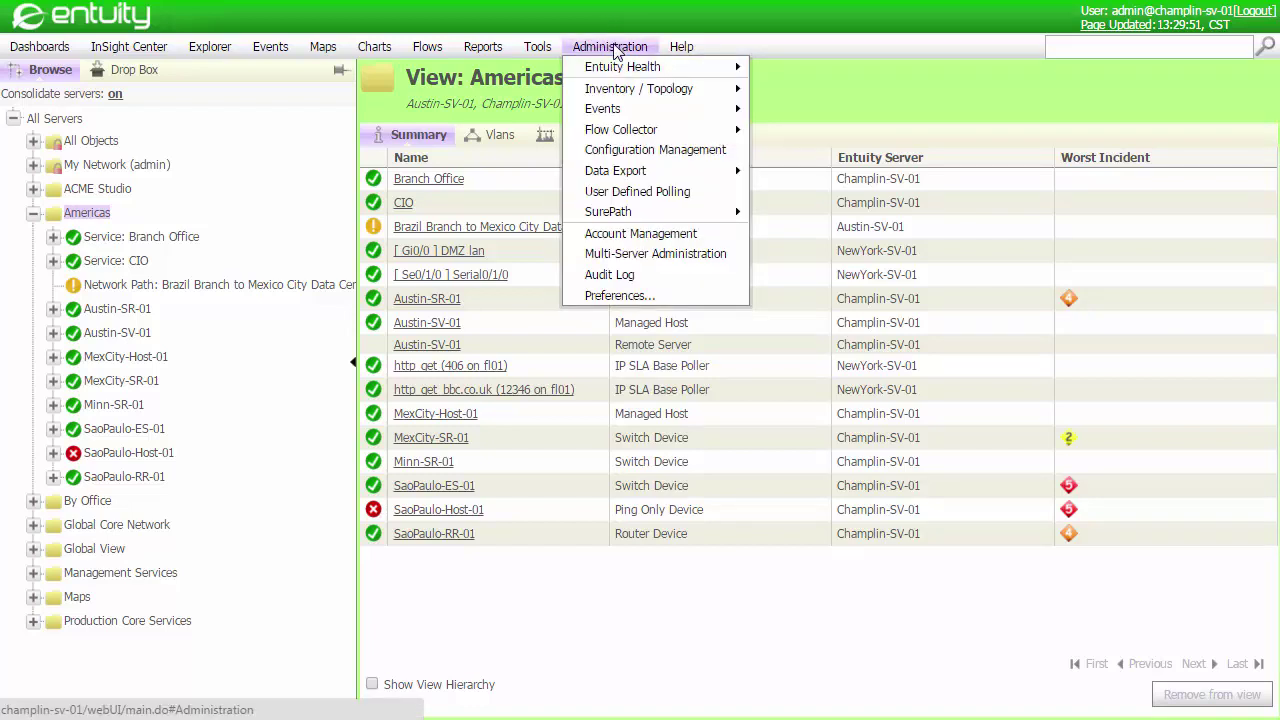
left_click(630, 152)
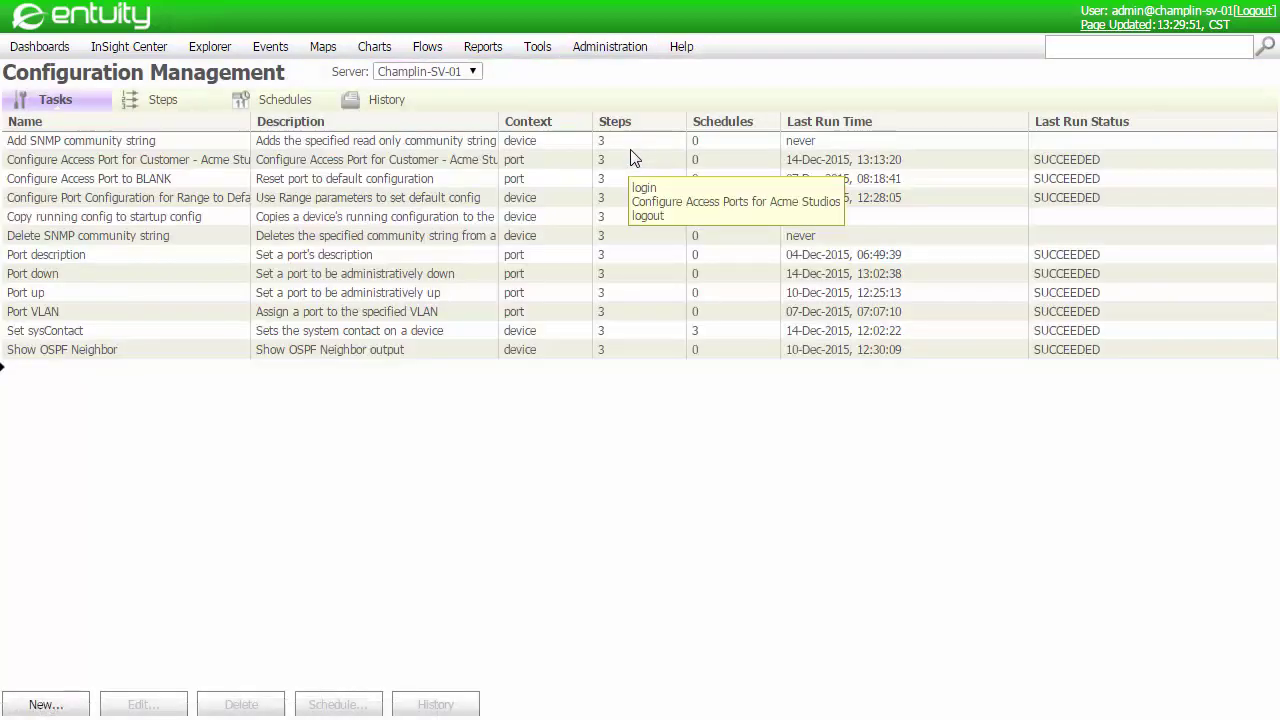
left_click(399, 350)
left_click(150, 706)
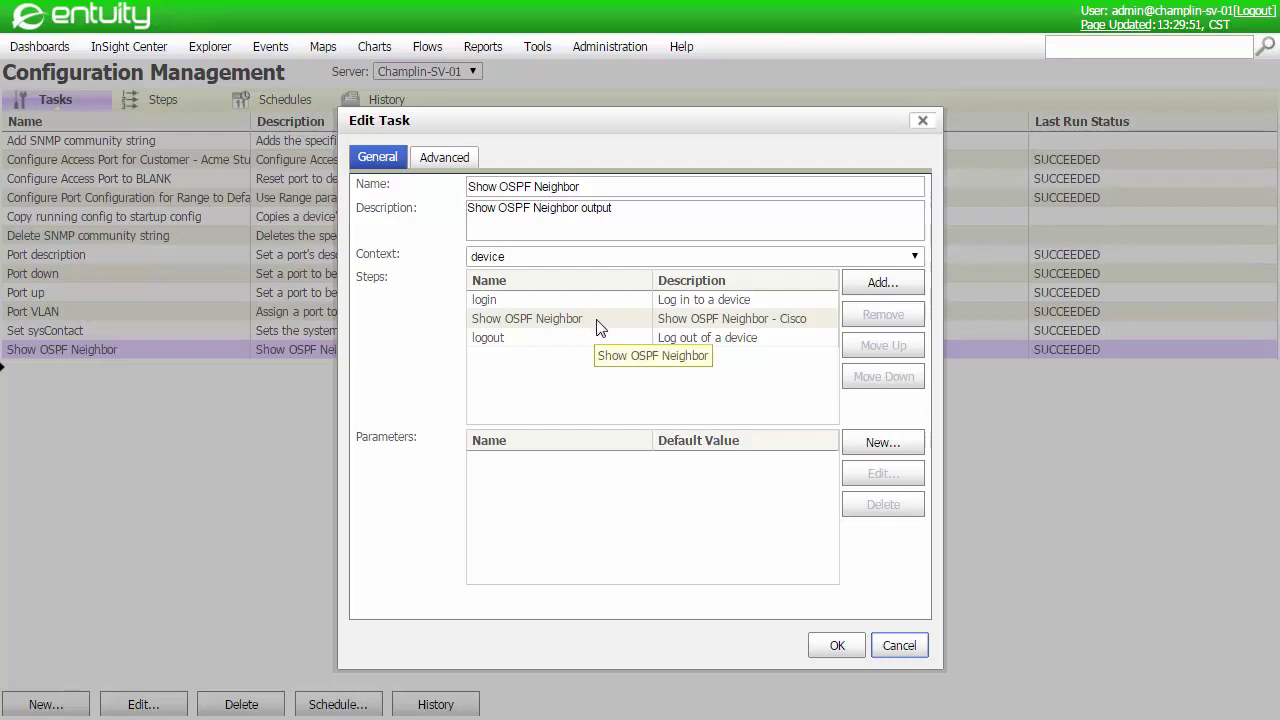
left_click(906, 648)
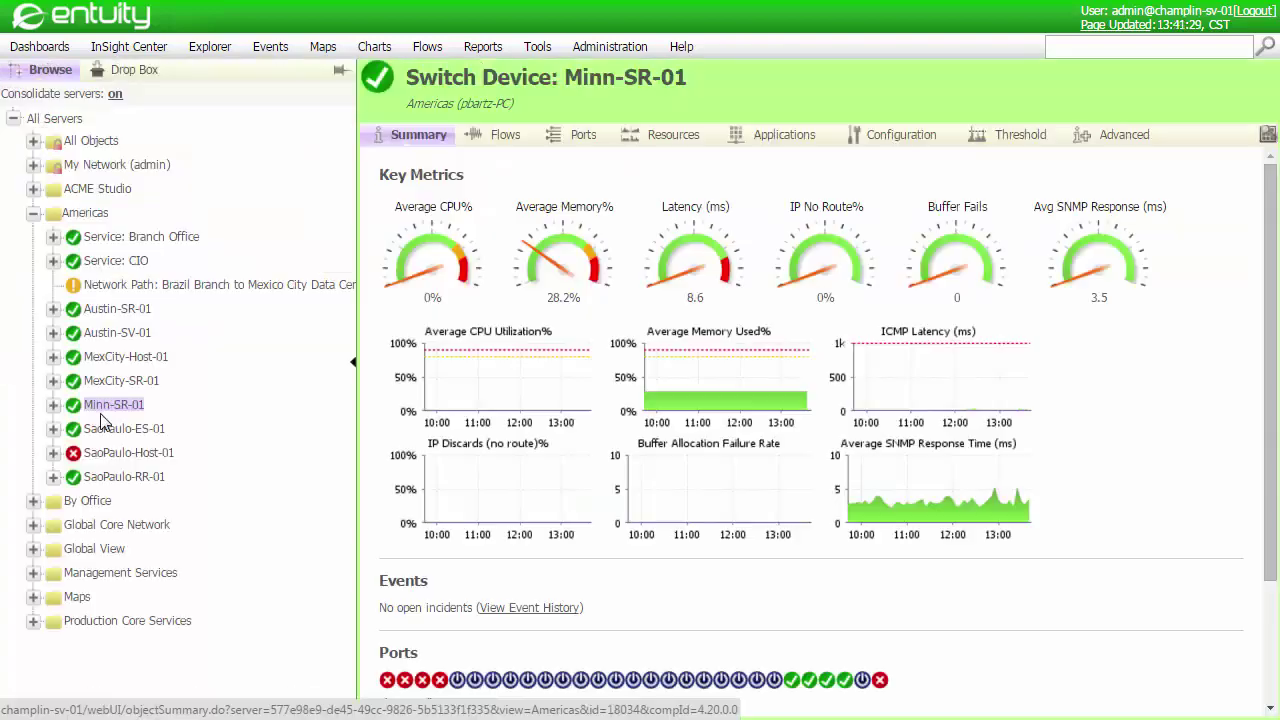
- Run the Show OSPF Neighbor configuration task on the Minn-SR-01 switch in the Americas view, and dismiss the submission notice
right_click(110, 405)
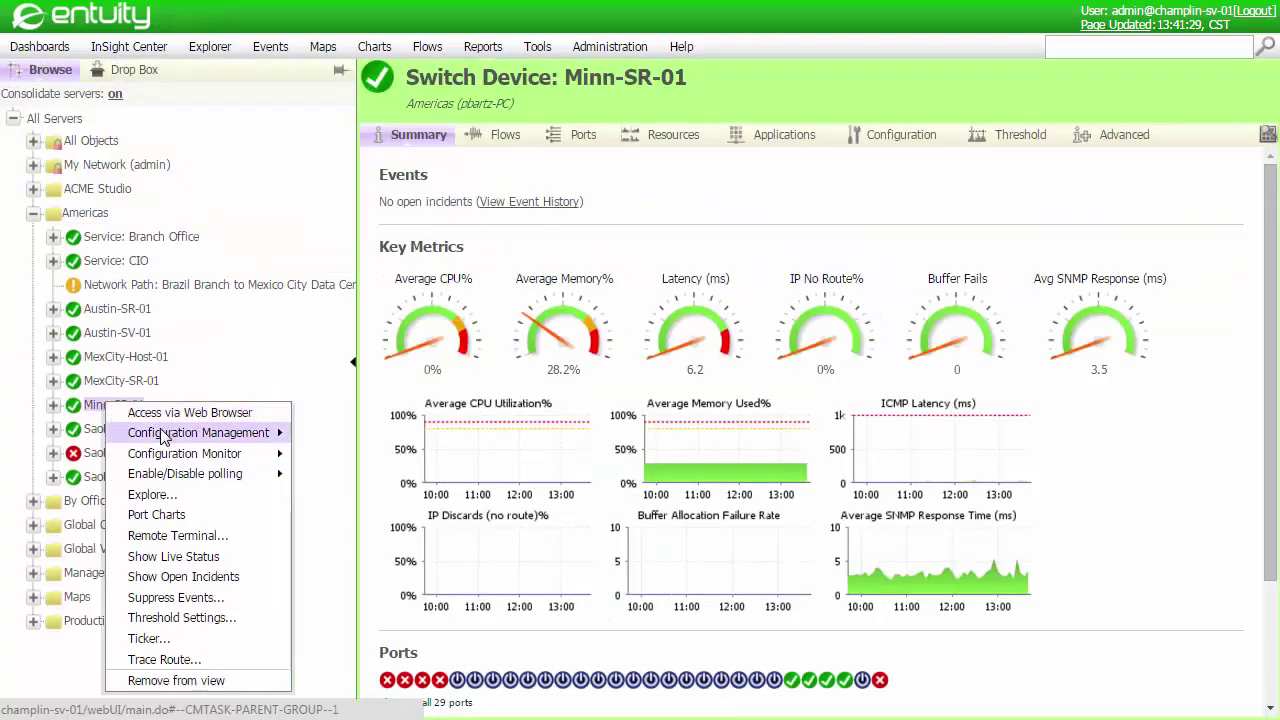
mouse_move(200, 432)
left_click(356, 535)
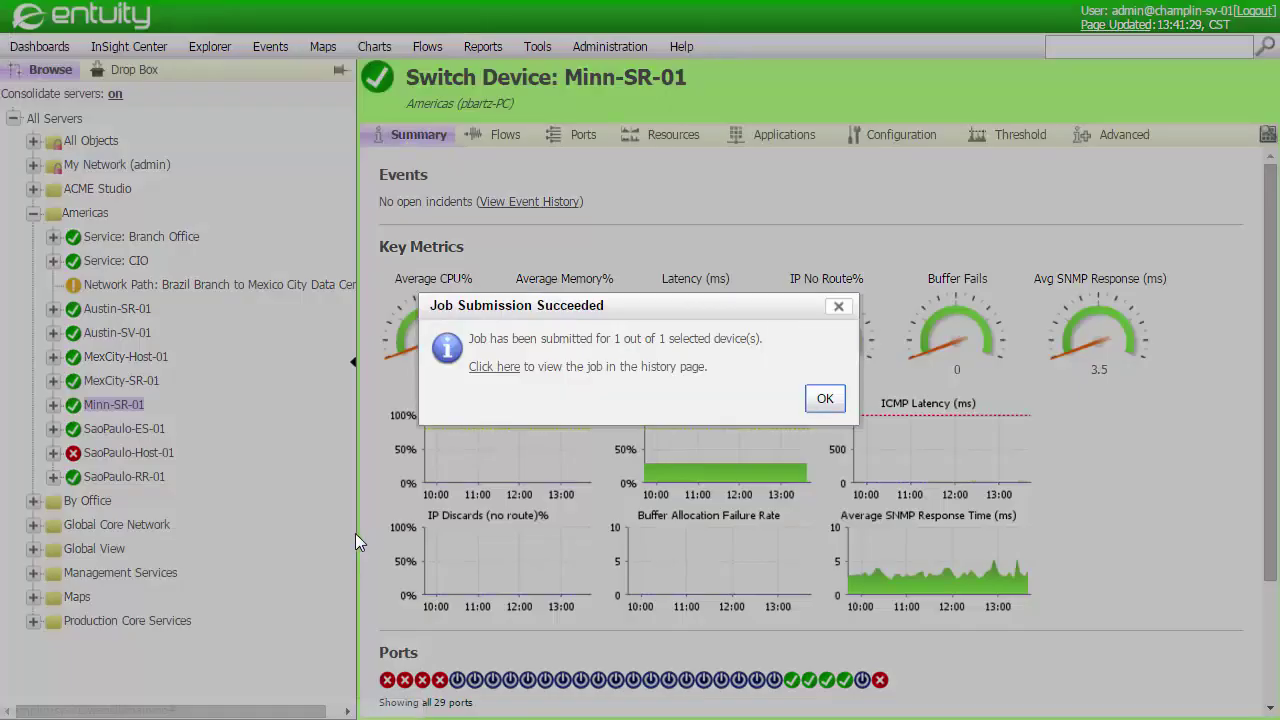
left_click(825, 397)
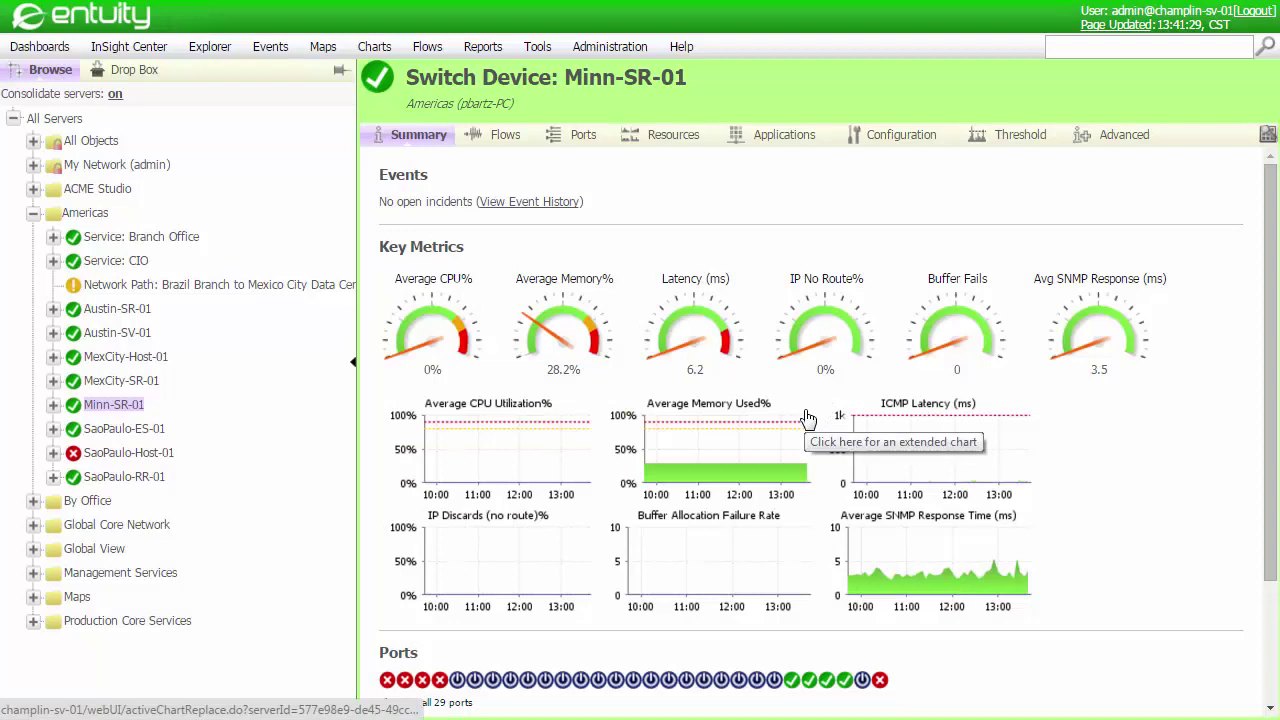